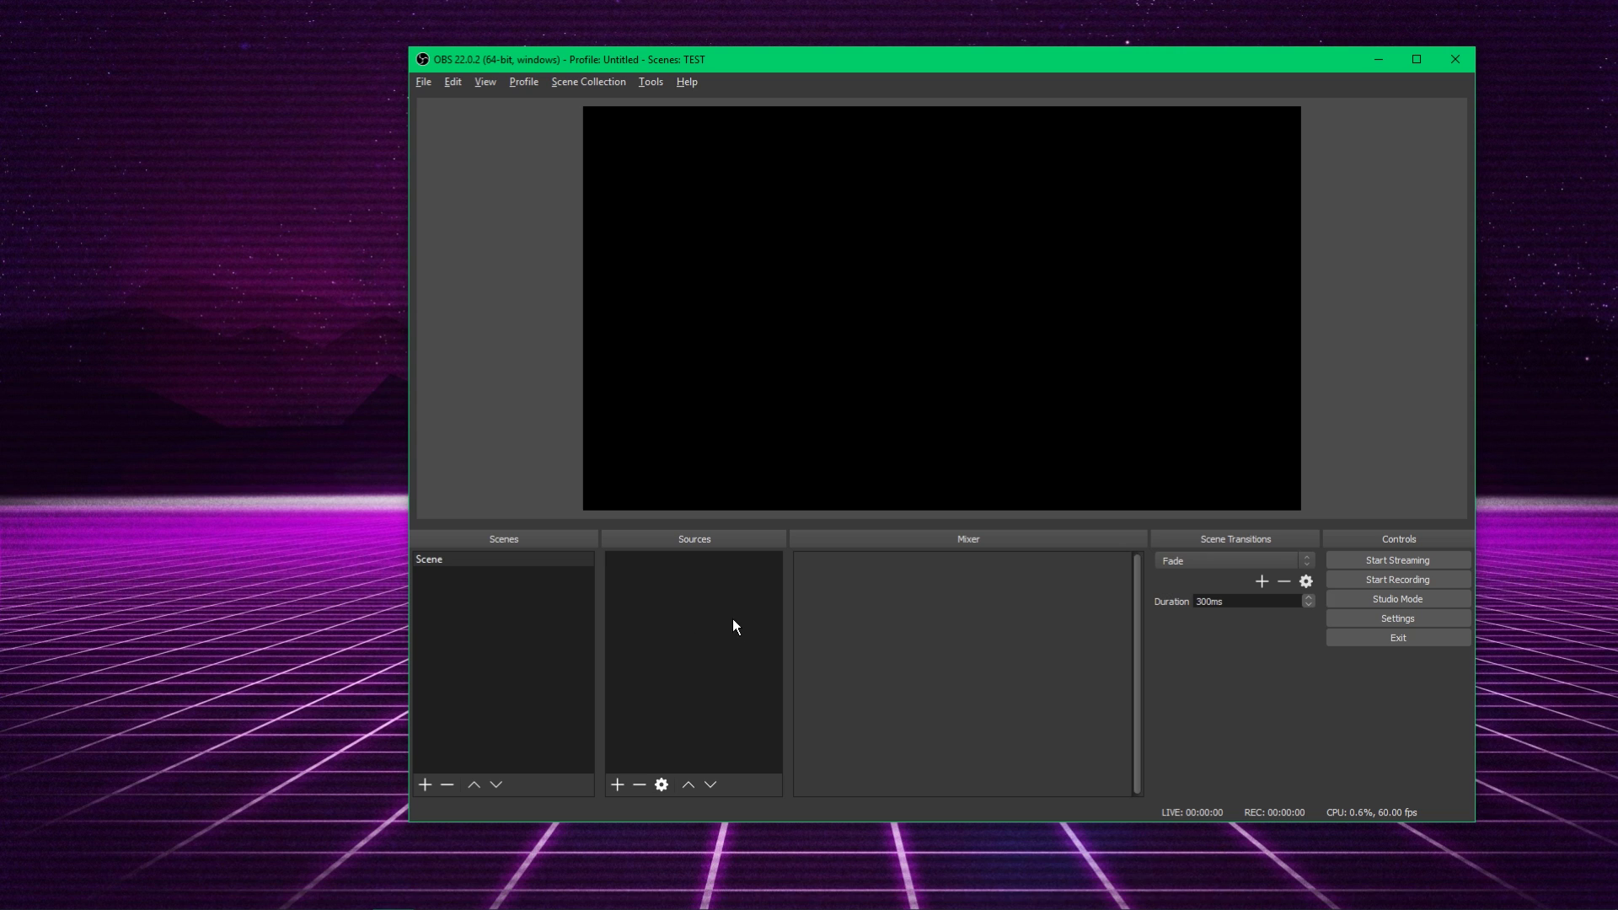
- Add a new Image Slide Show source to the scene, keeping its default name and visibility
right_click(664, 575)
mouse_move(690, 587)
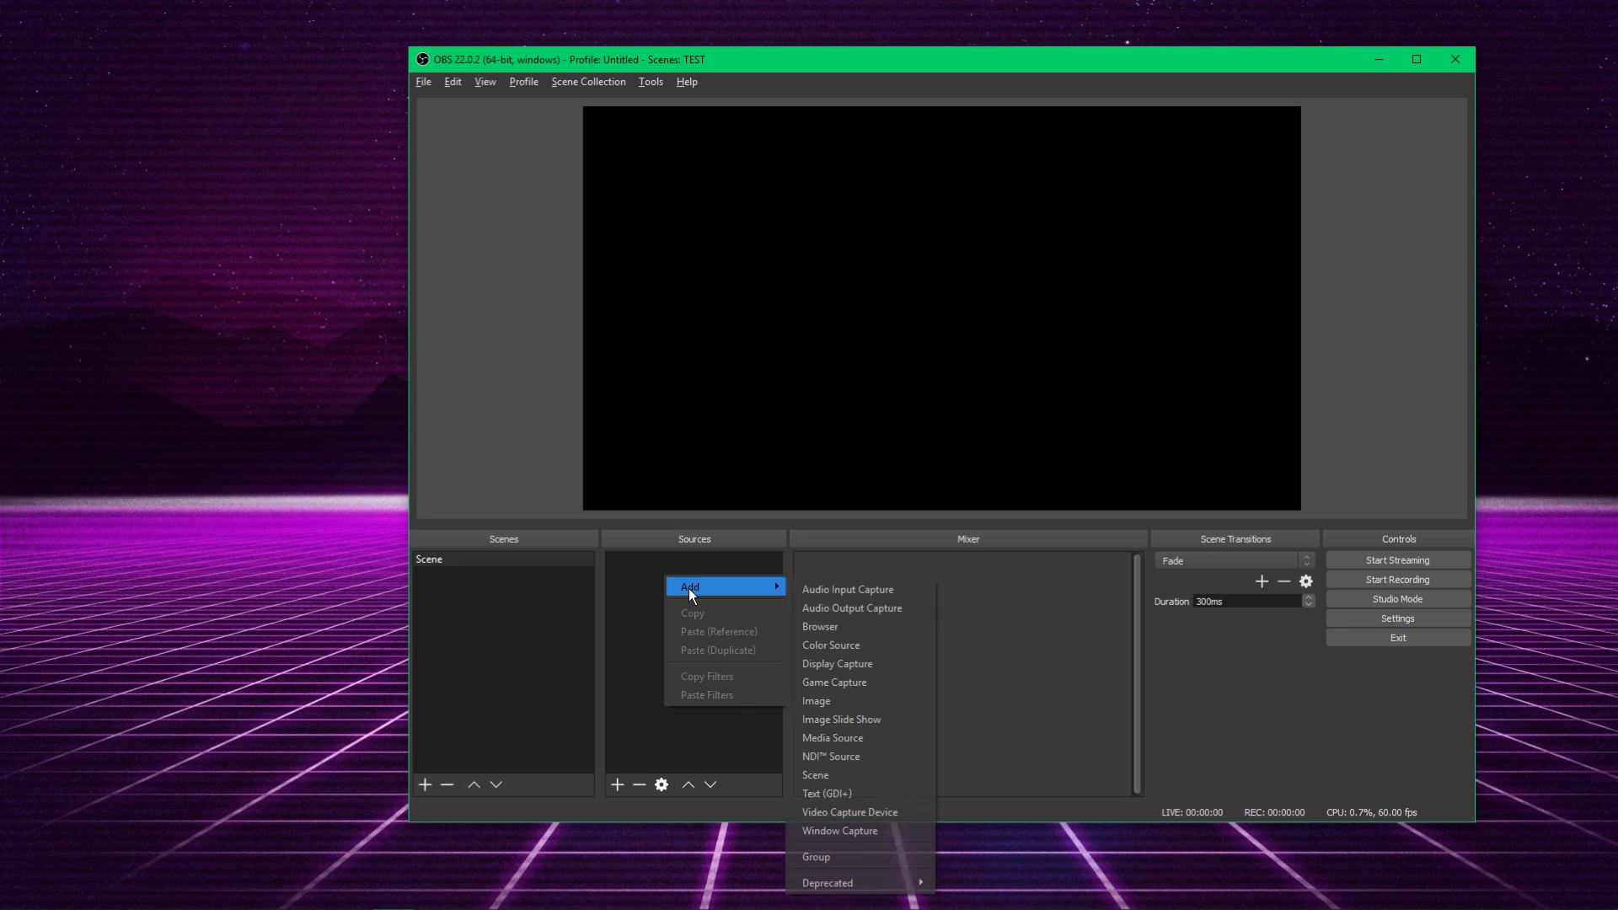
click(876, 721)
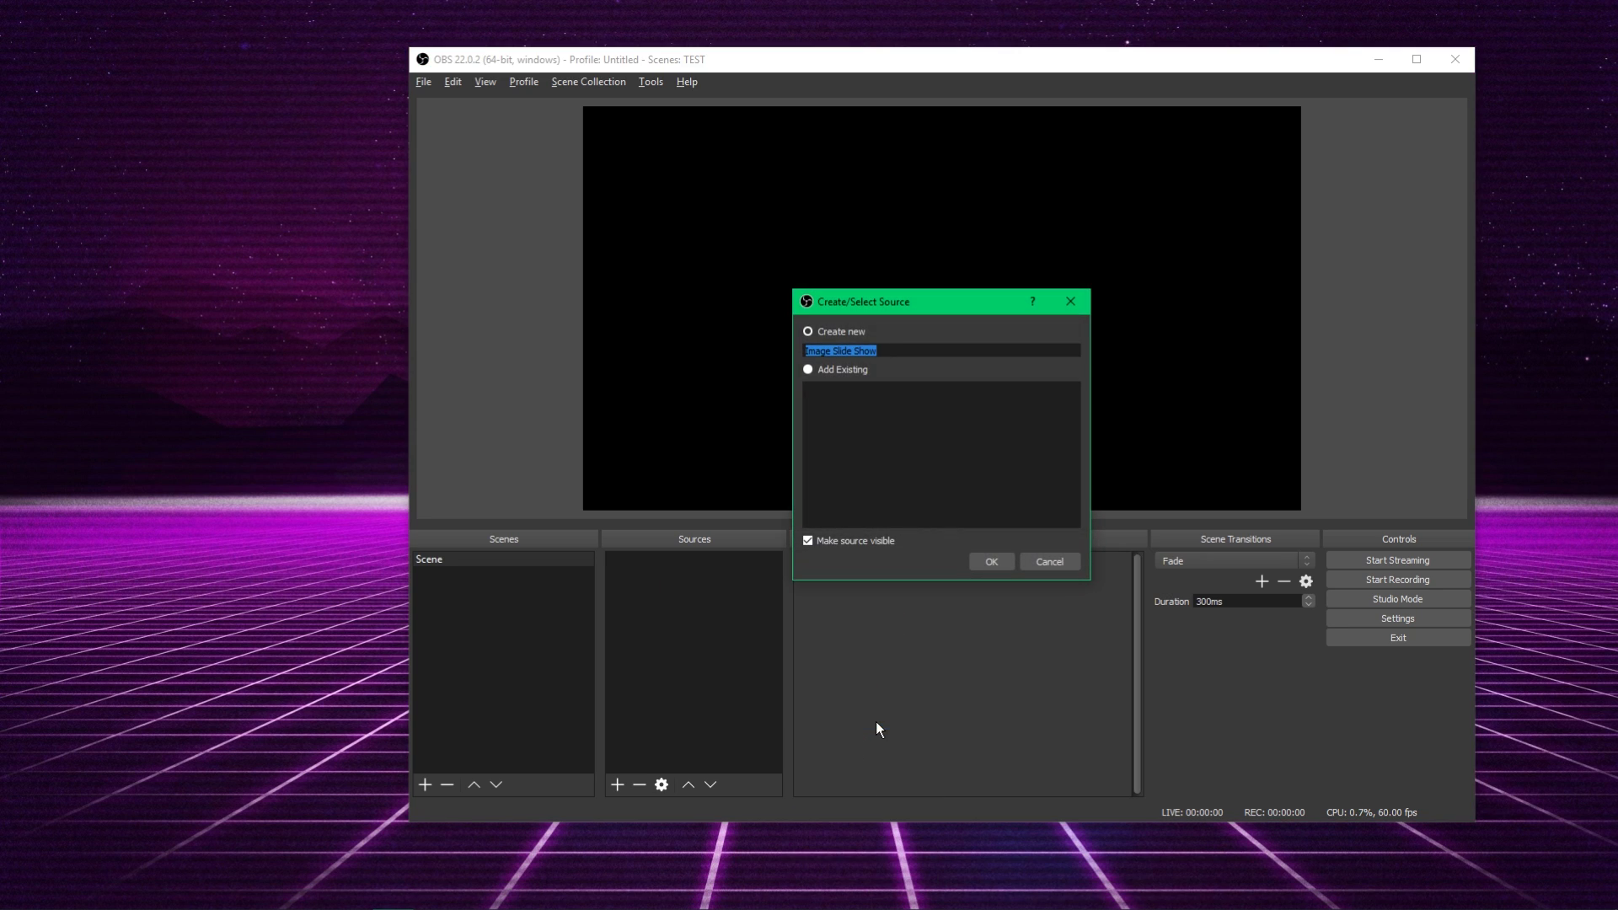
click(990, 560)
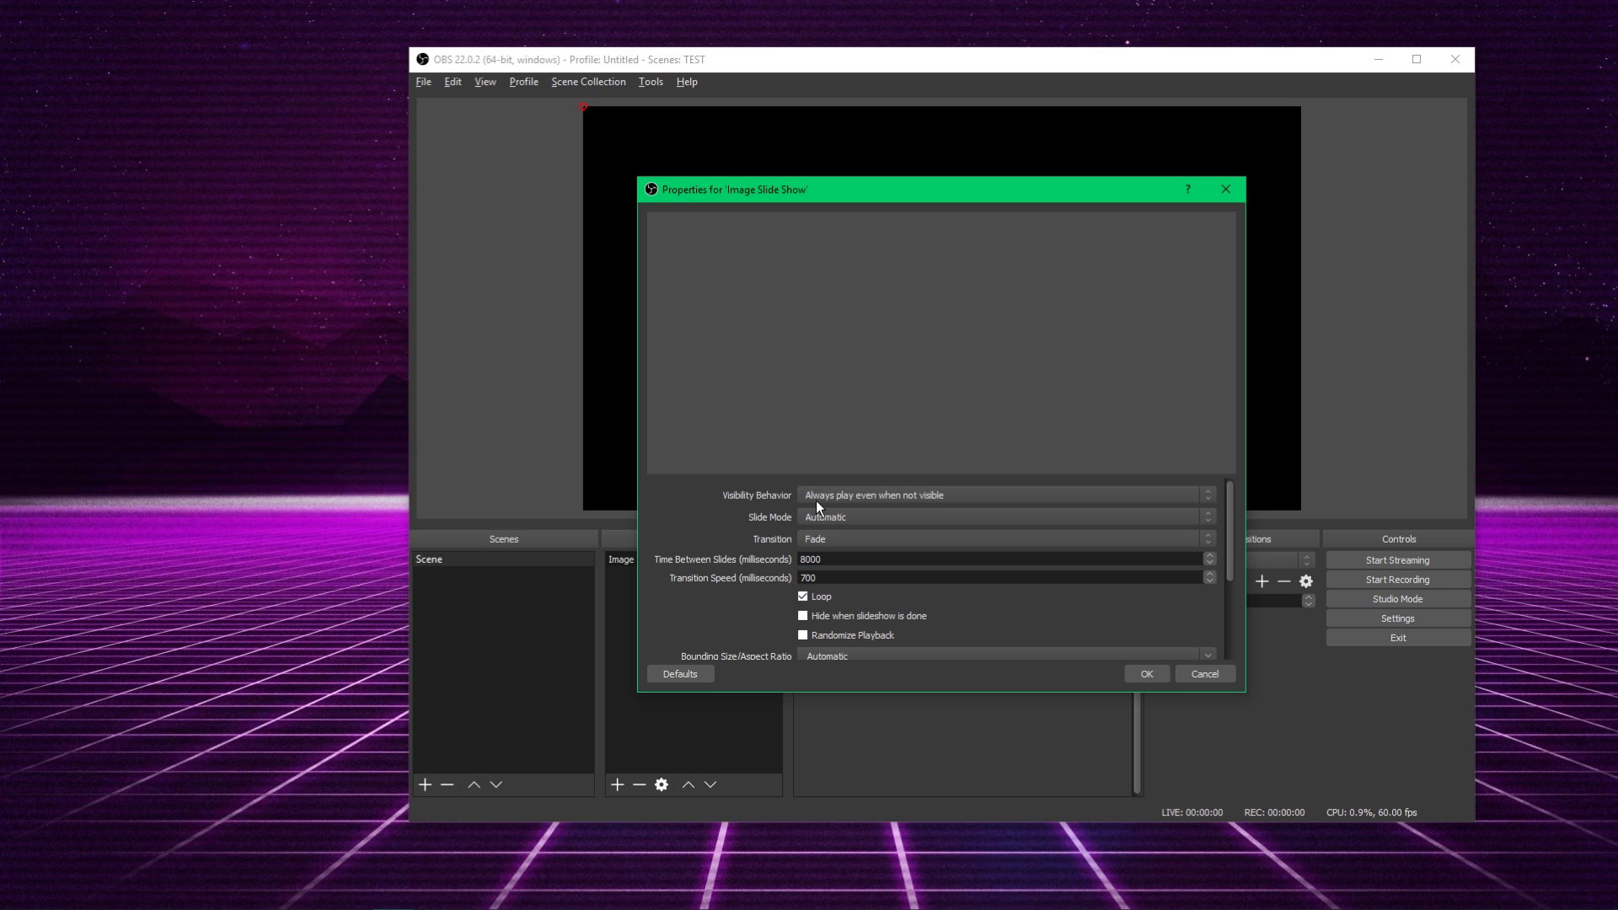
- Review the visibility behavior choices and try the Manual slide mode before returning it to Automatic
click(832, 495)
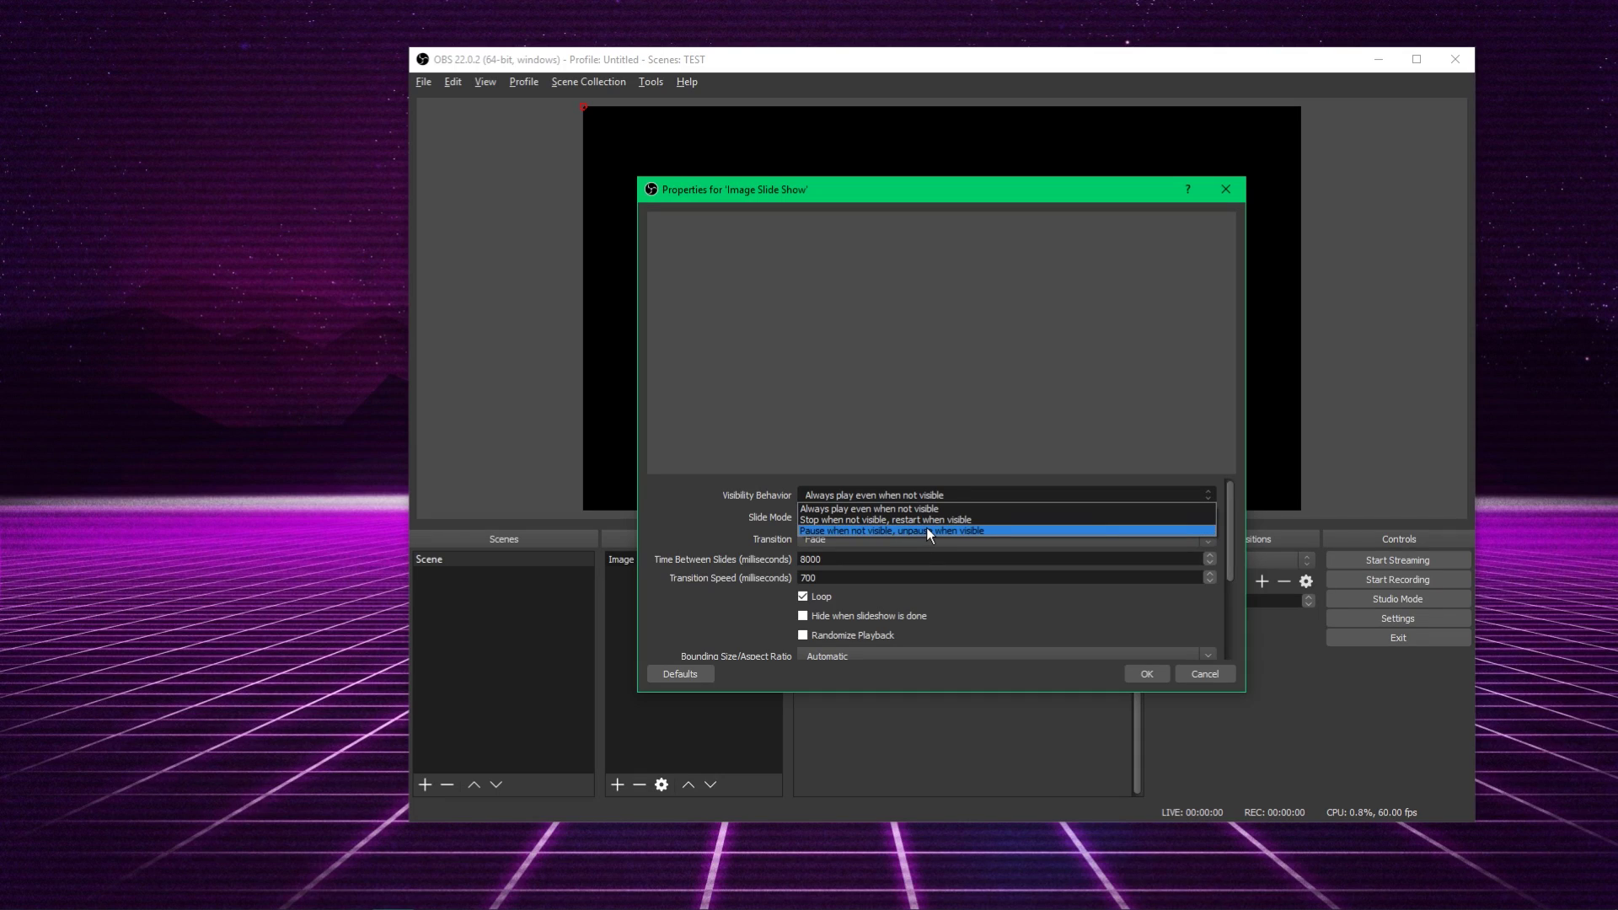
click(812, 494)
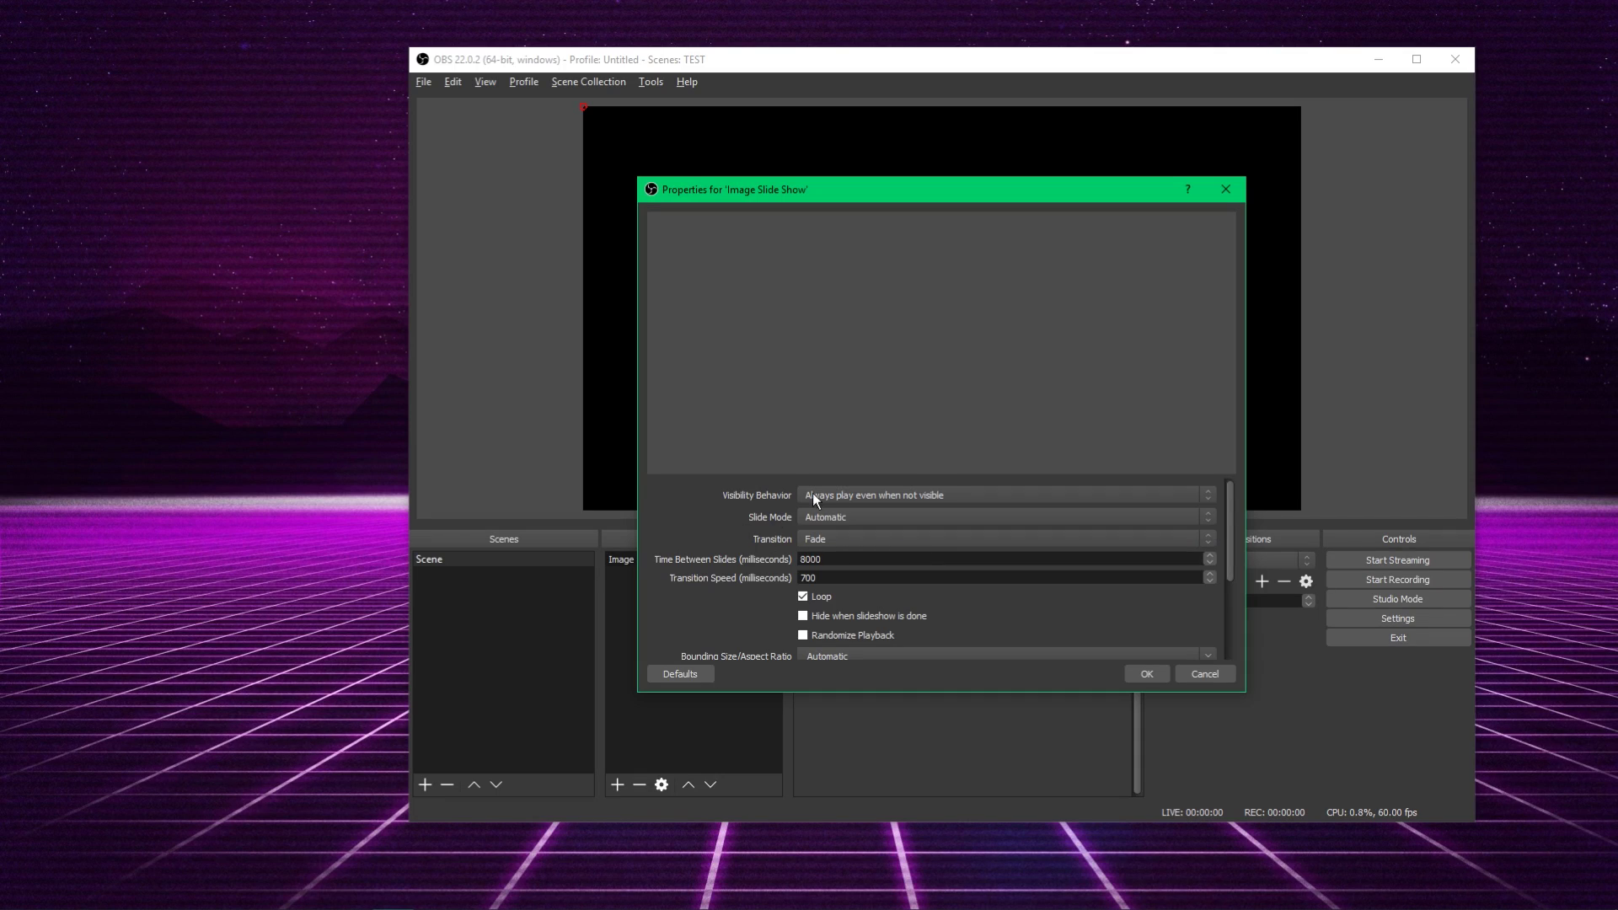
click(901, 517)
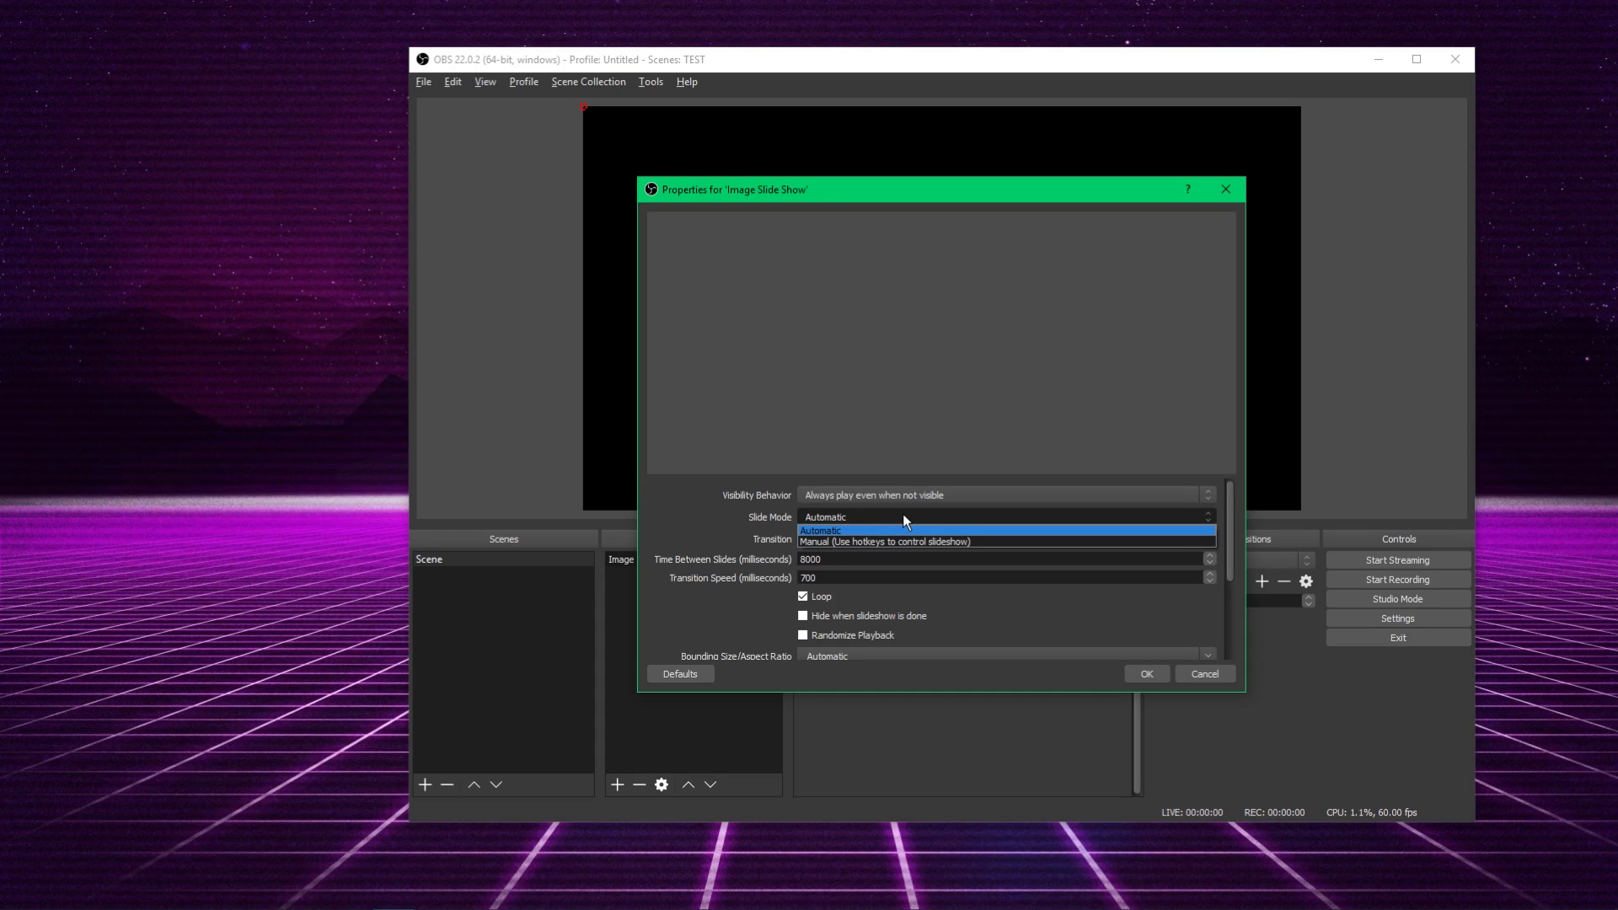
click(905, 541)
click(908, 515)
click(895, 530)
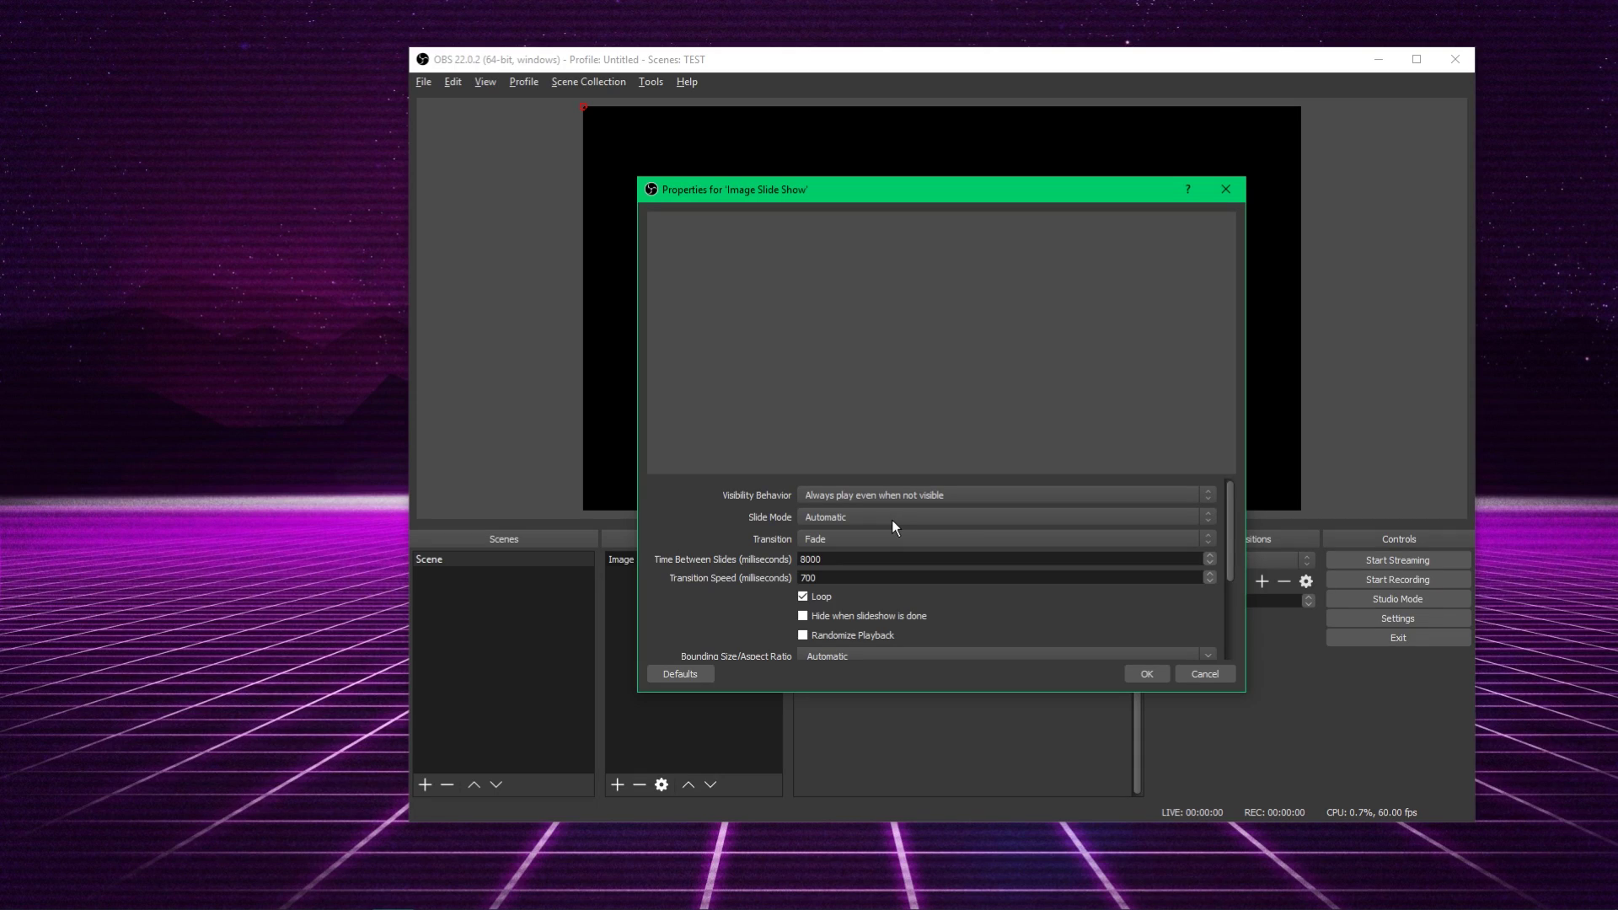
- Try the Slide and Swipe transitions for the slide show and set the transition back to Fade
click(821, 539)
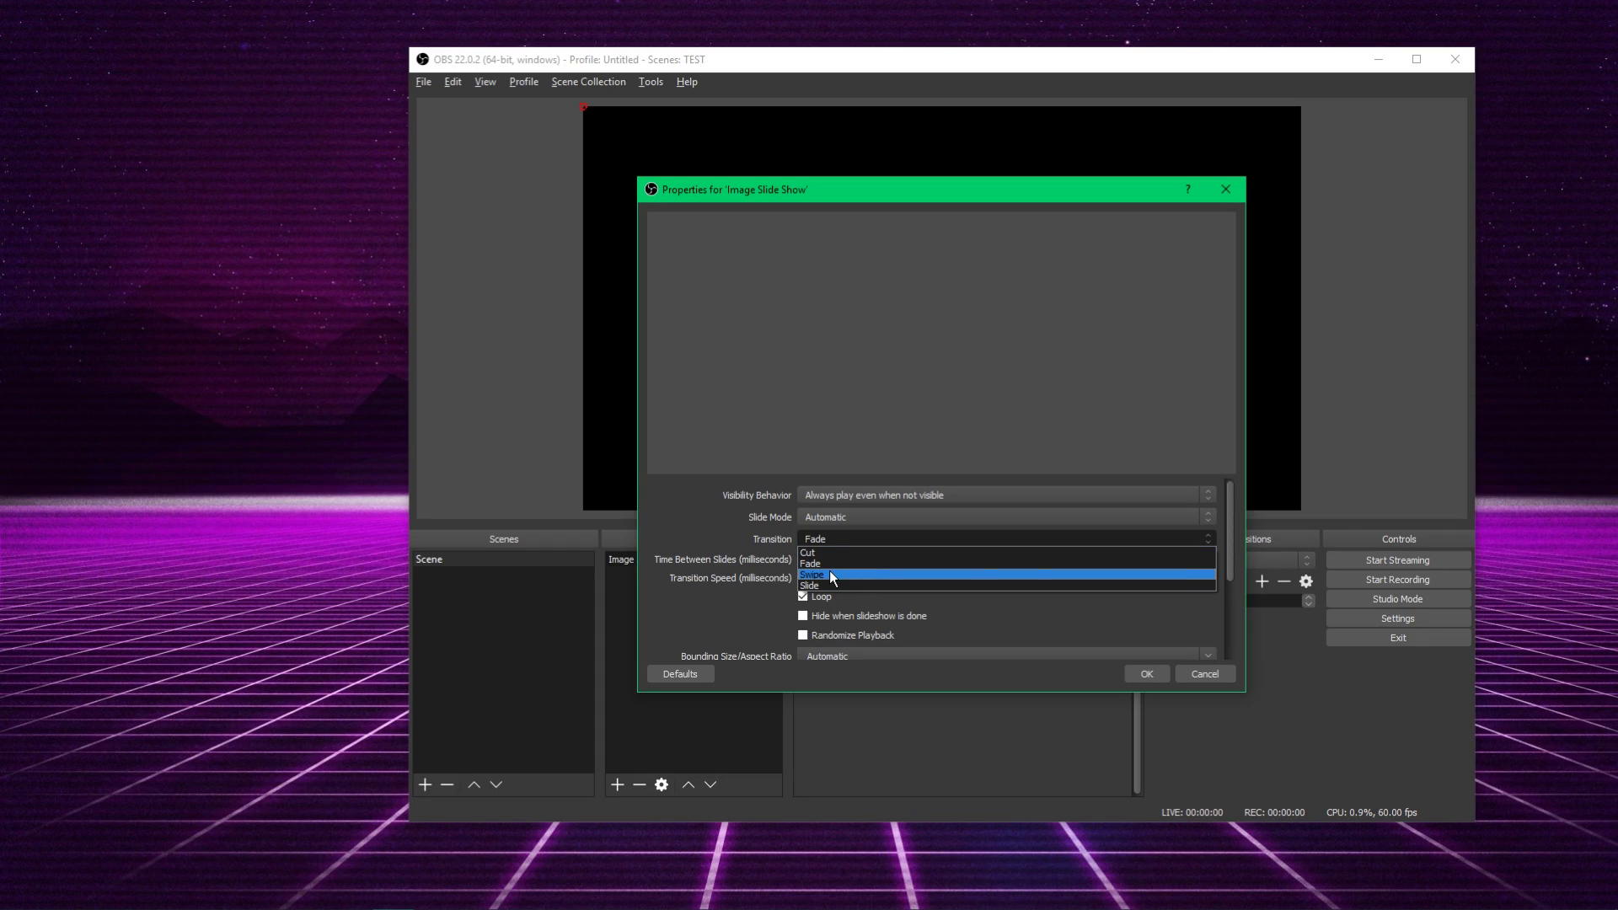
click(823, 586)
click(839, 538)
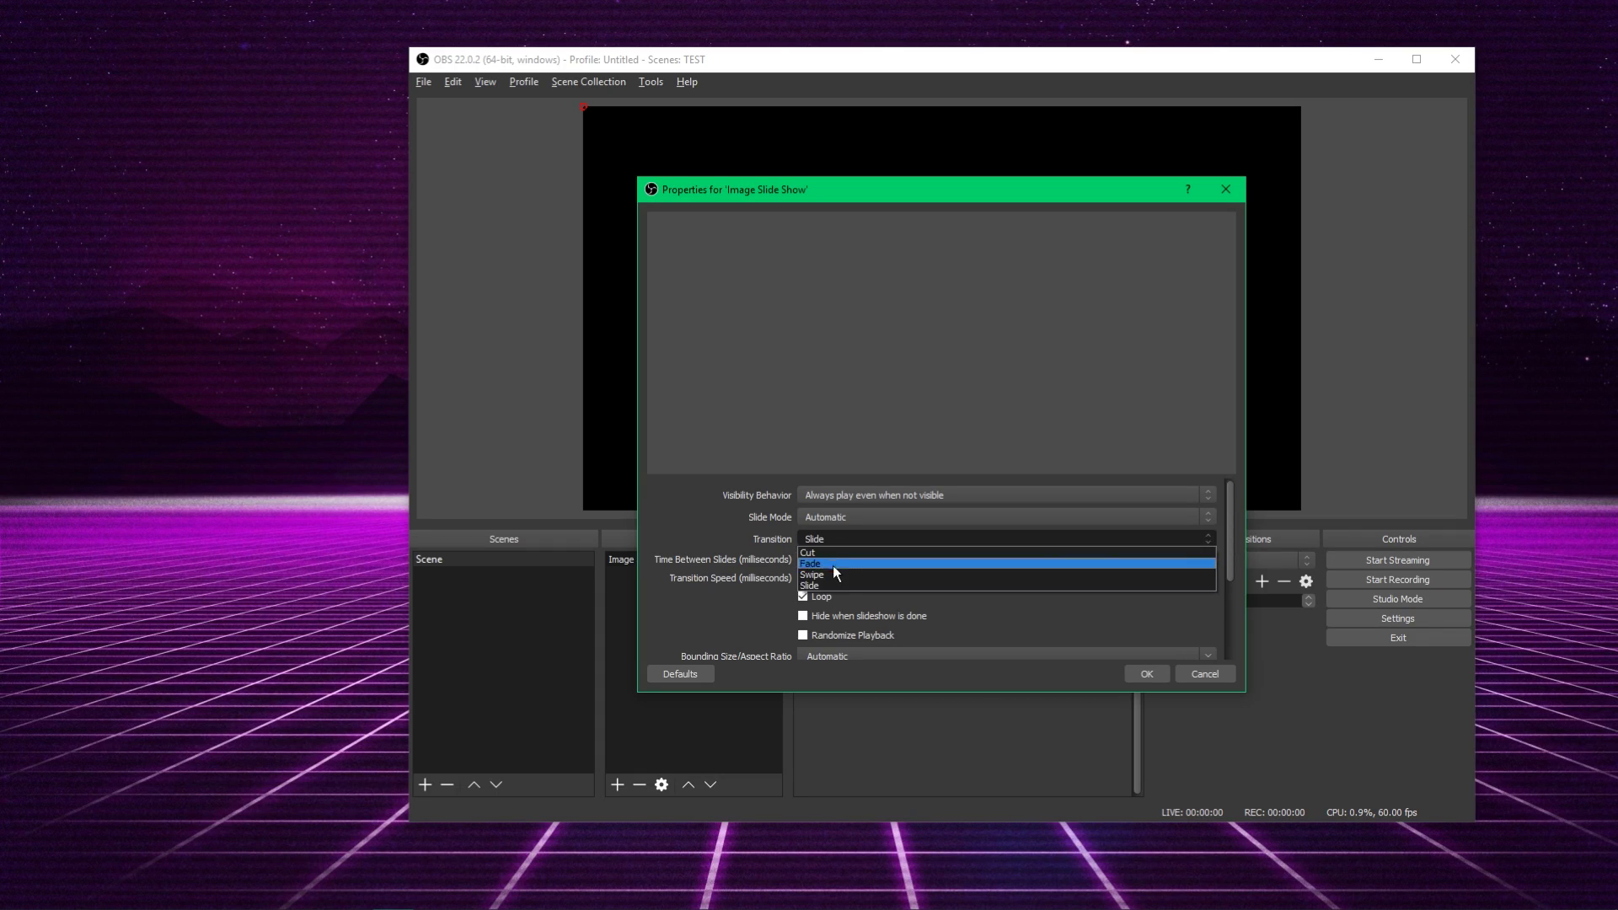
click(830, 574)
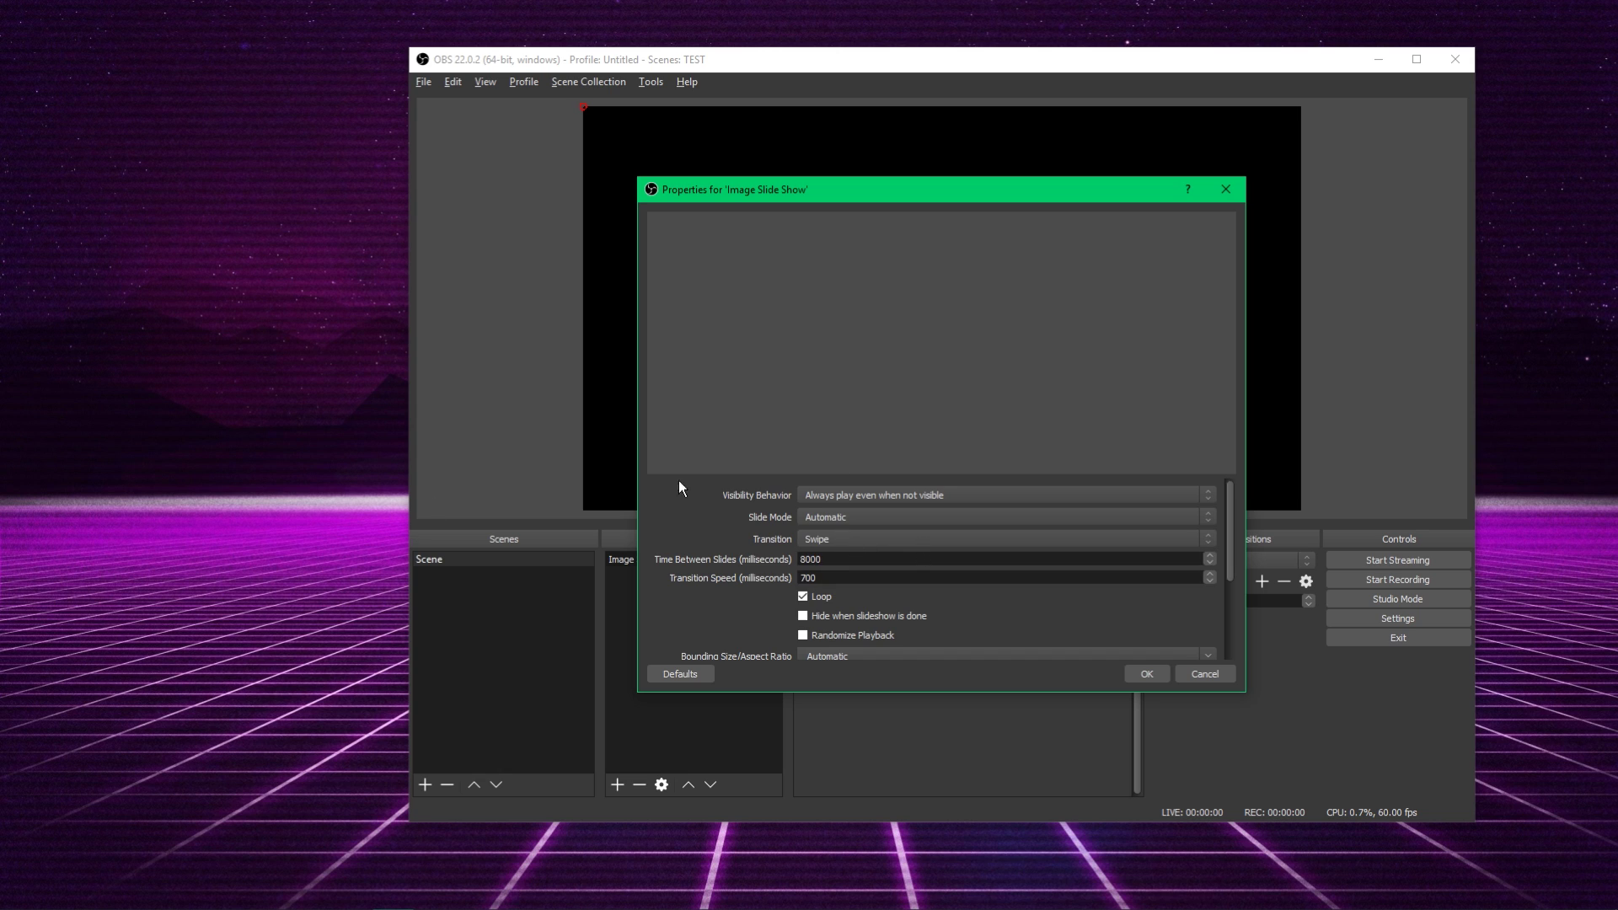
click(866, 538)
click(841, 568)
- Set the time between slides to 10000 milliseconds and the transition speed to 500 milliseconds
drag(850, 559, 679, 569)
click(803, 560)
text(10)
double_click(821, 577)
click(866, 578)
text(500)
- Try the loop, hide-when-done and random playback options and review the bounding size choices, leaving only looping enabled and the size on Automatic
click(802, 596)
scroll(927, 589, down, 1)
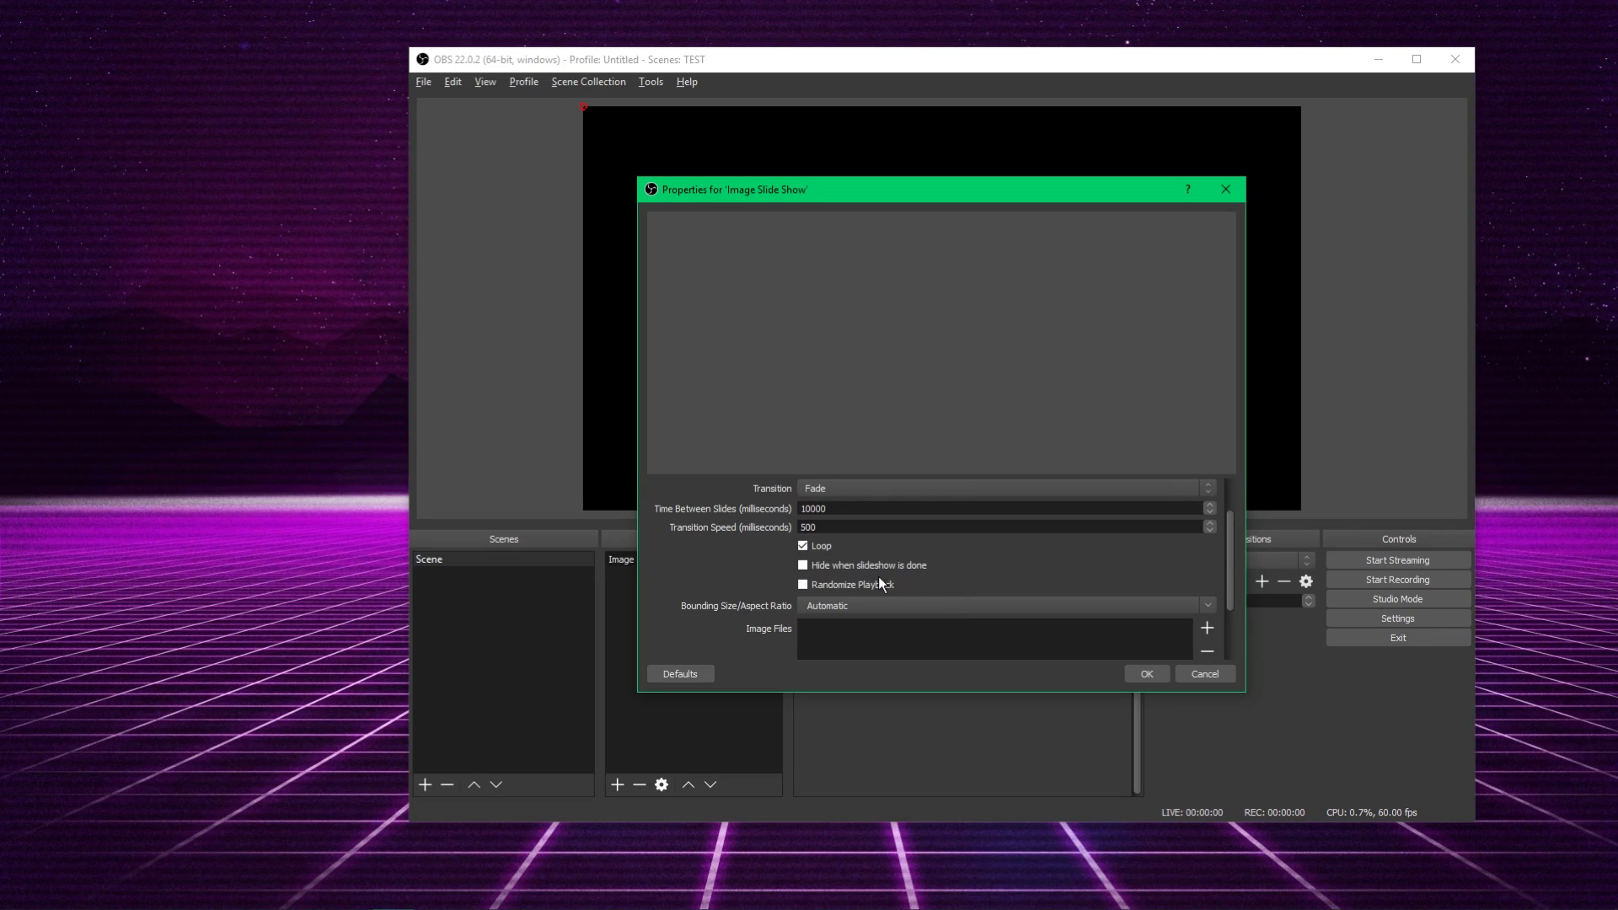
click(802, 566)
click(803, 565)
scroll(977, 576, down, 2)
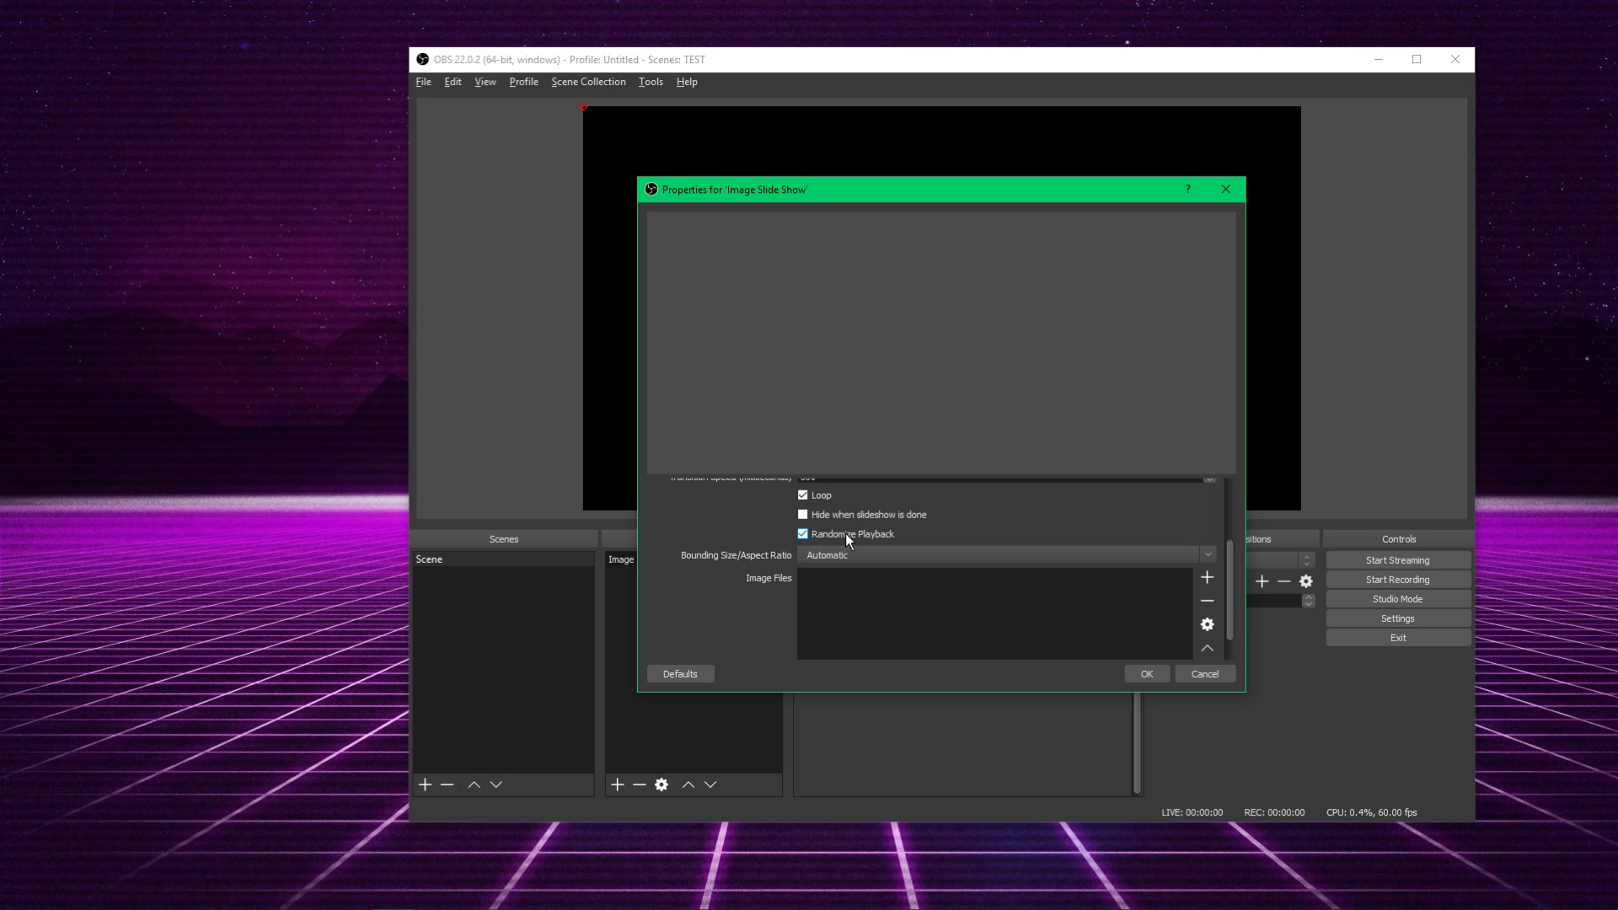
click(845, 534)
click(1207, 554)
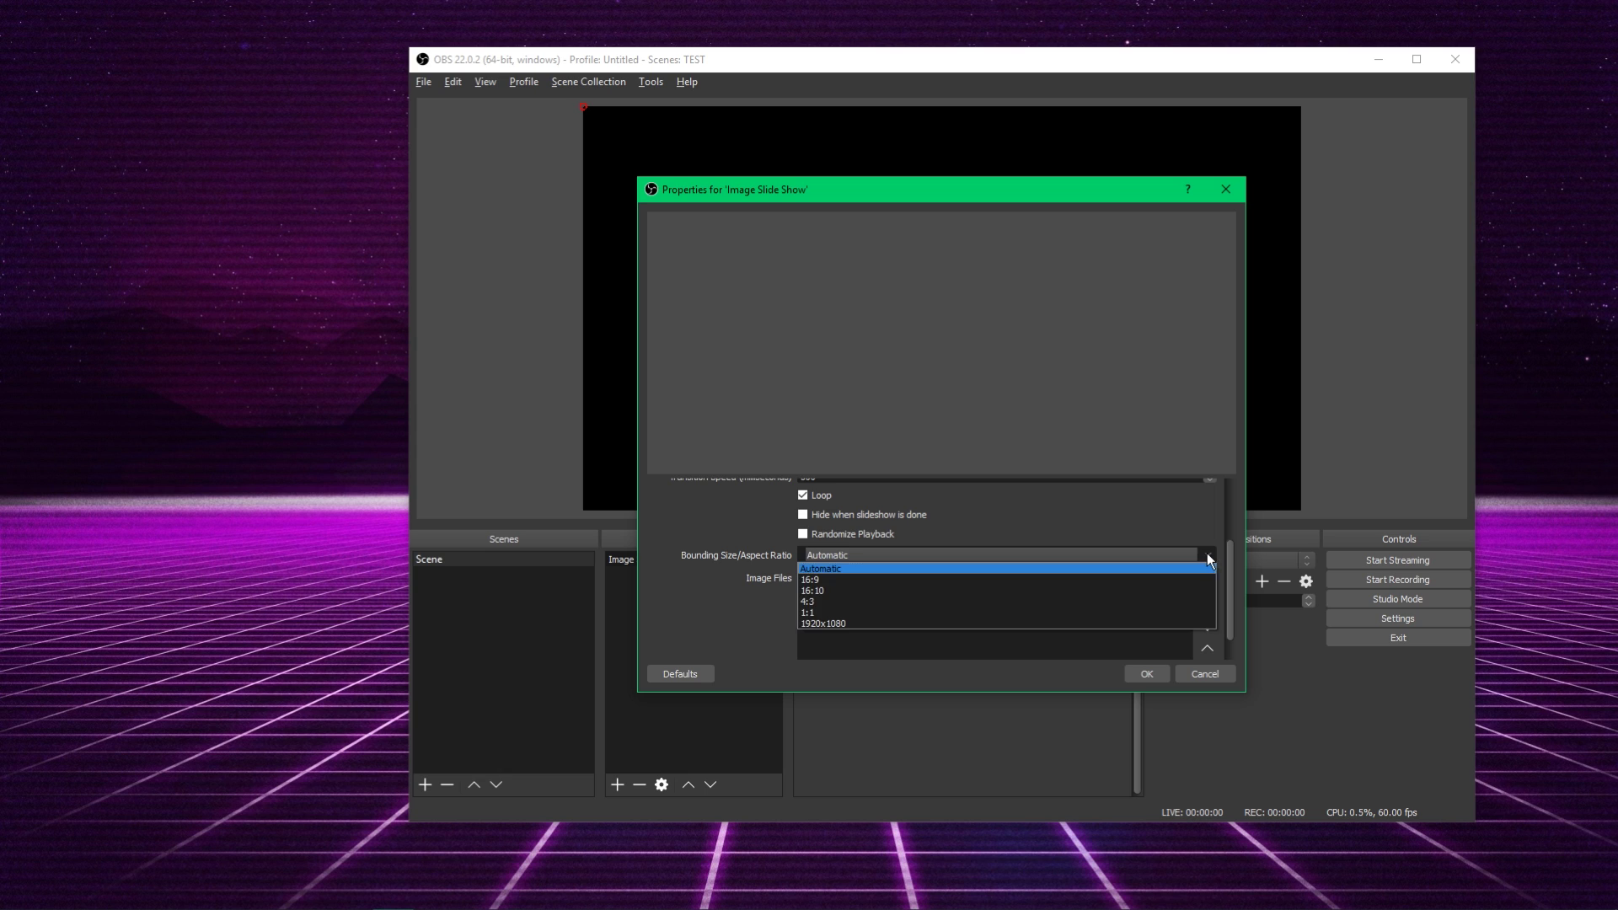
click(1206, 555)
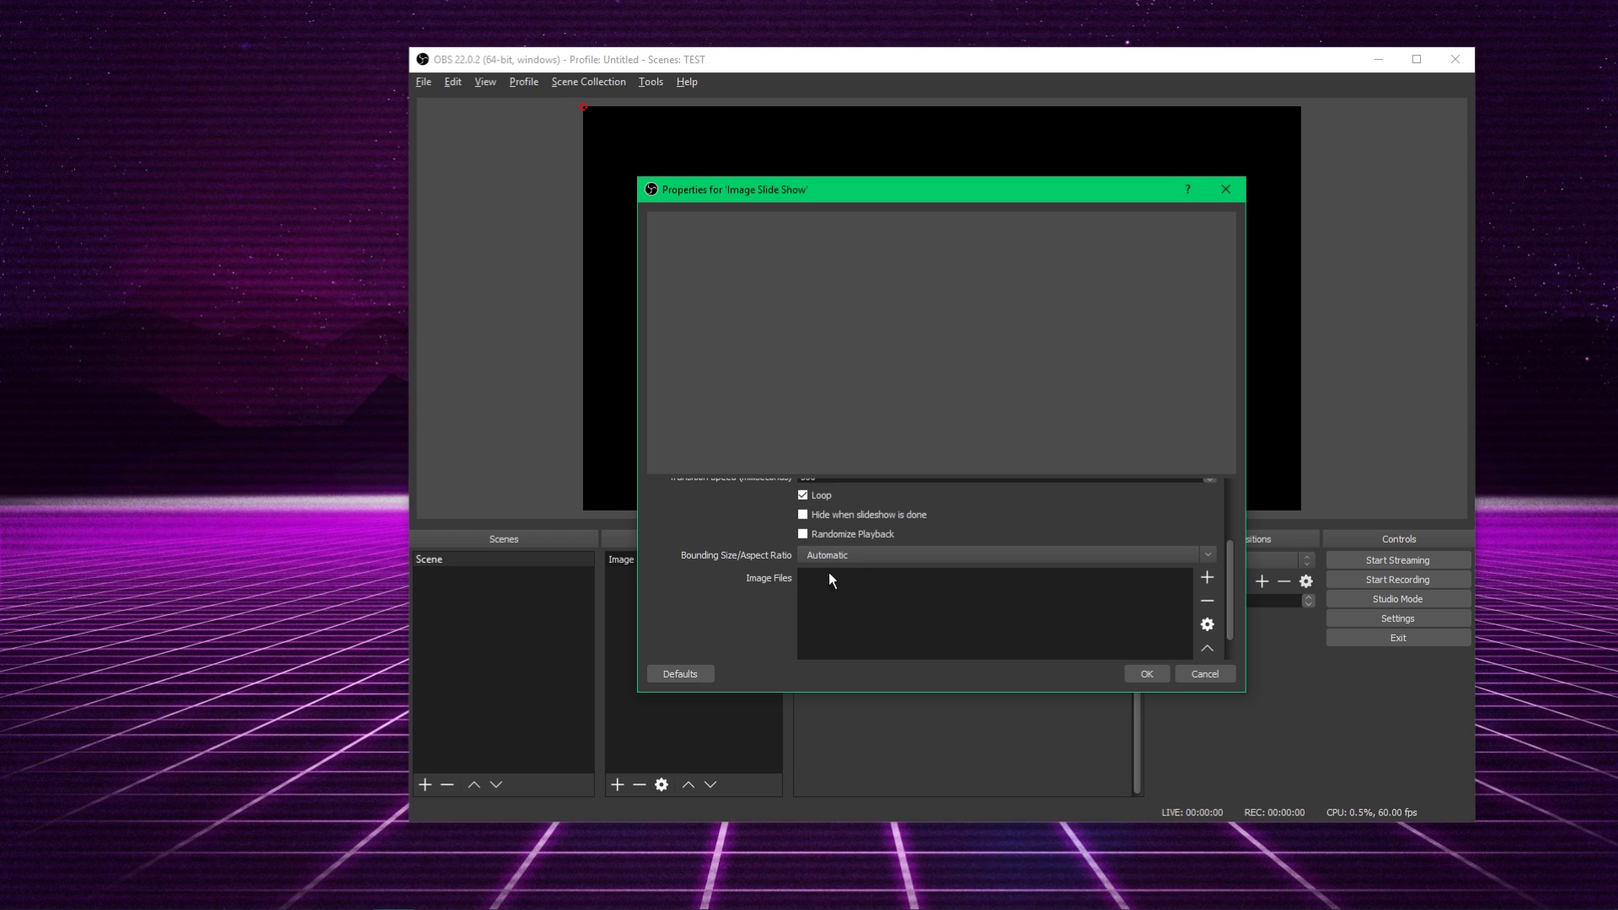
- Add the images khunggame.png through khunggame8.png from the khungslide folder to the slide show and confirm its properties
click(1205, 578)
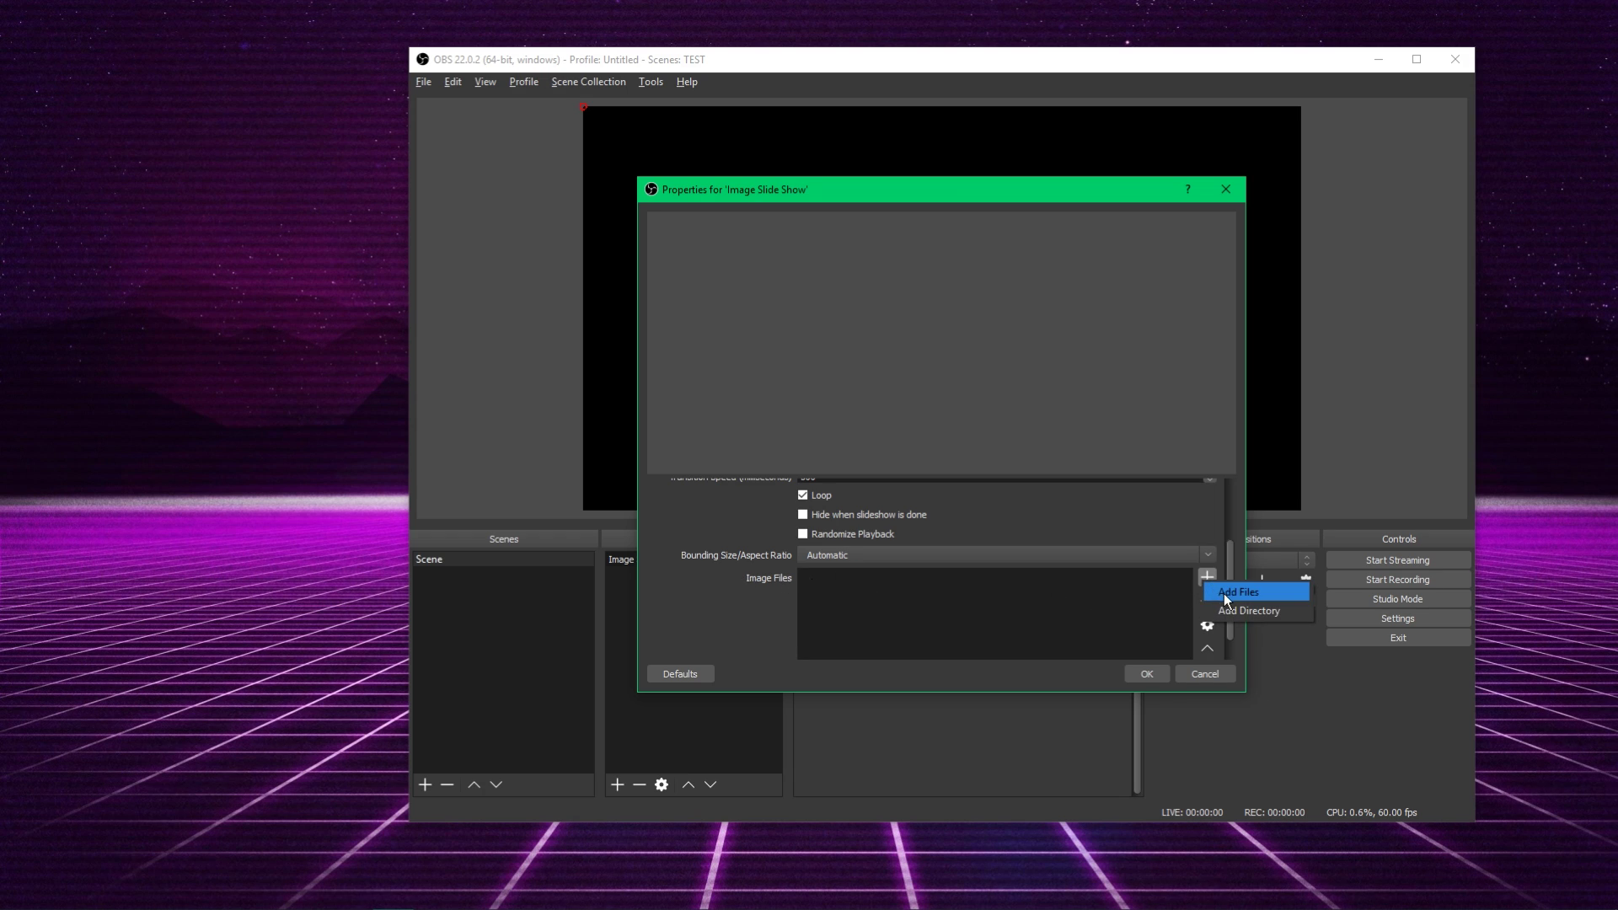
click(1223, 593)
drag(1154, 401, 588, 187)
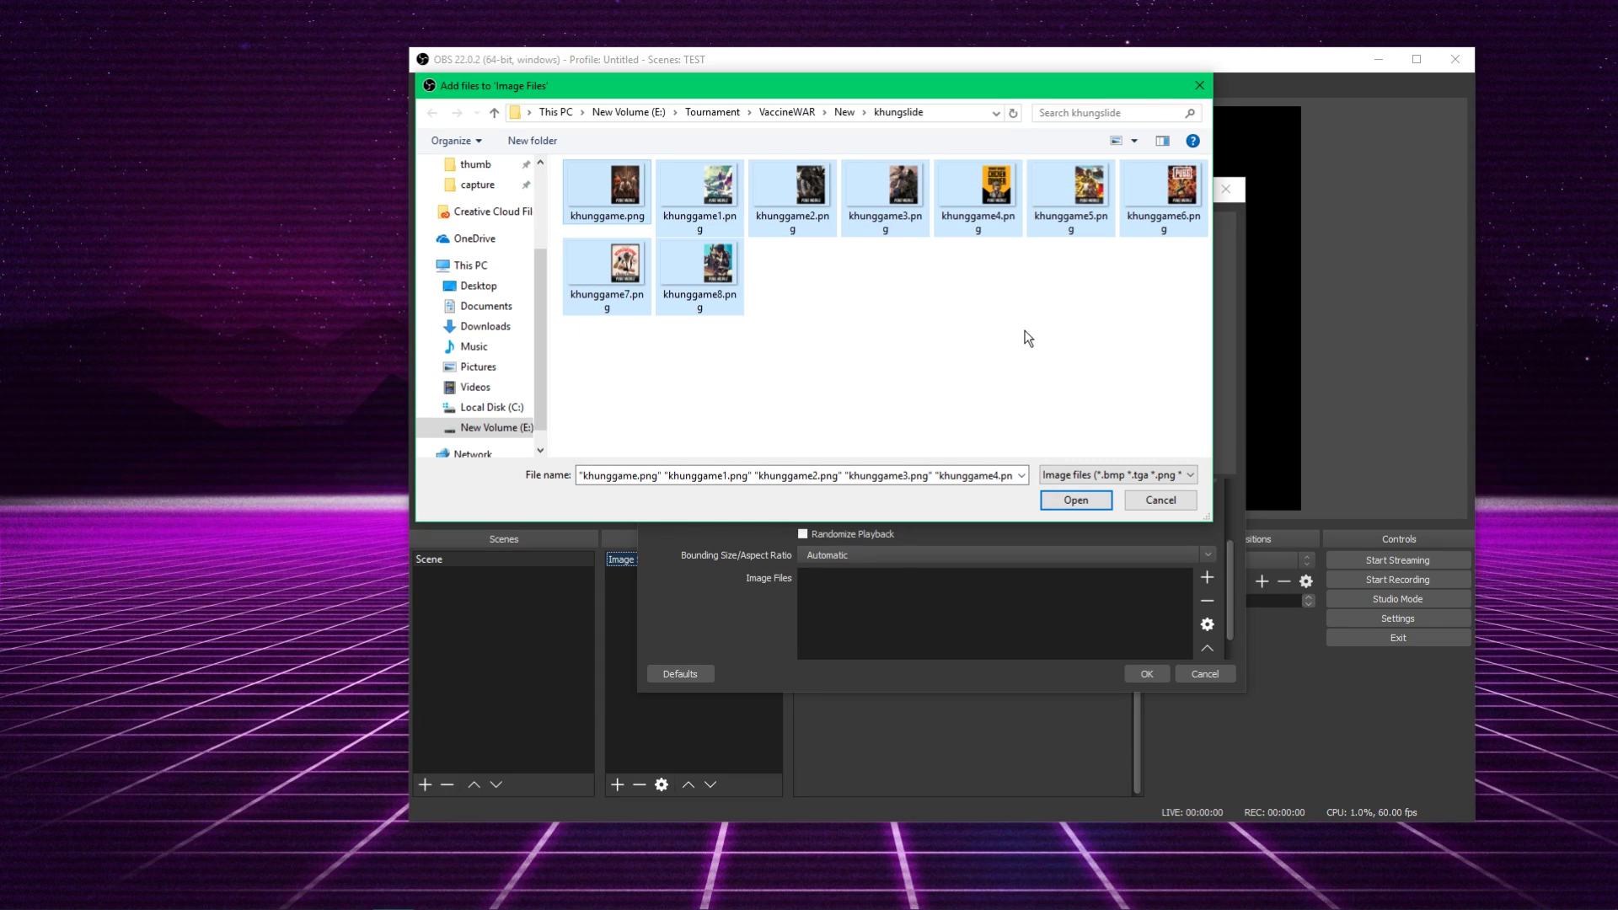
click(1089, 496)
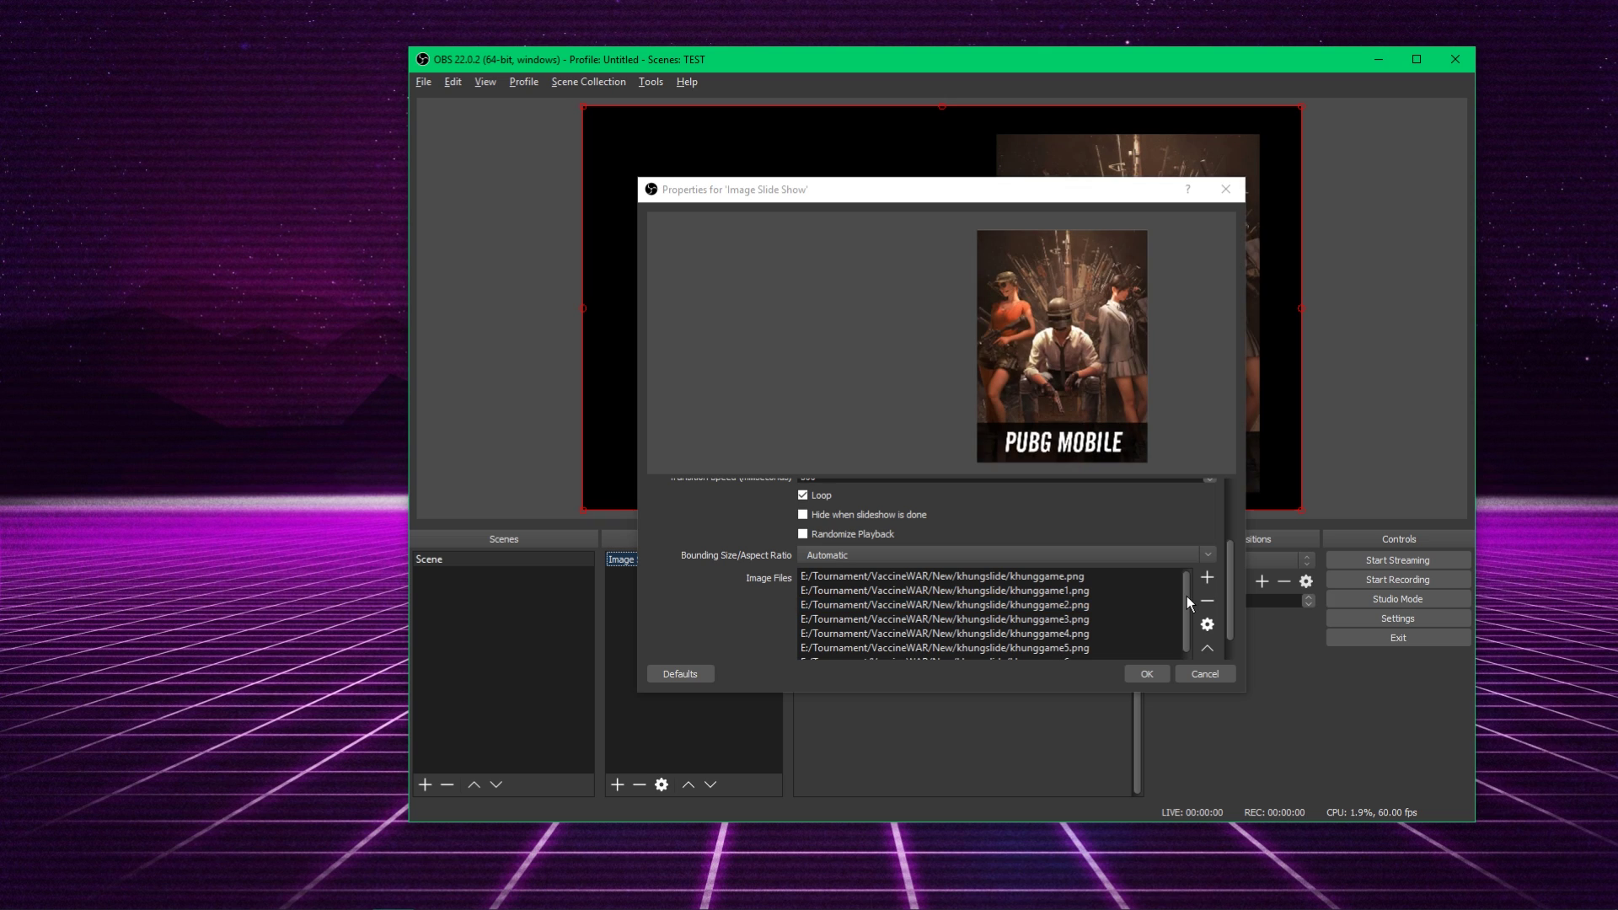
drag(1186, 596, 1185, 609)
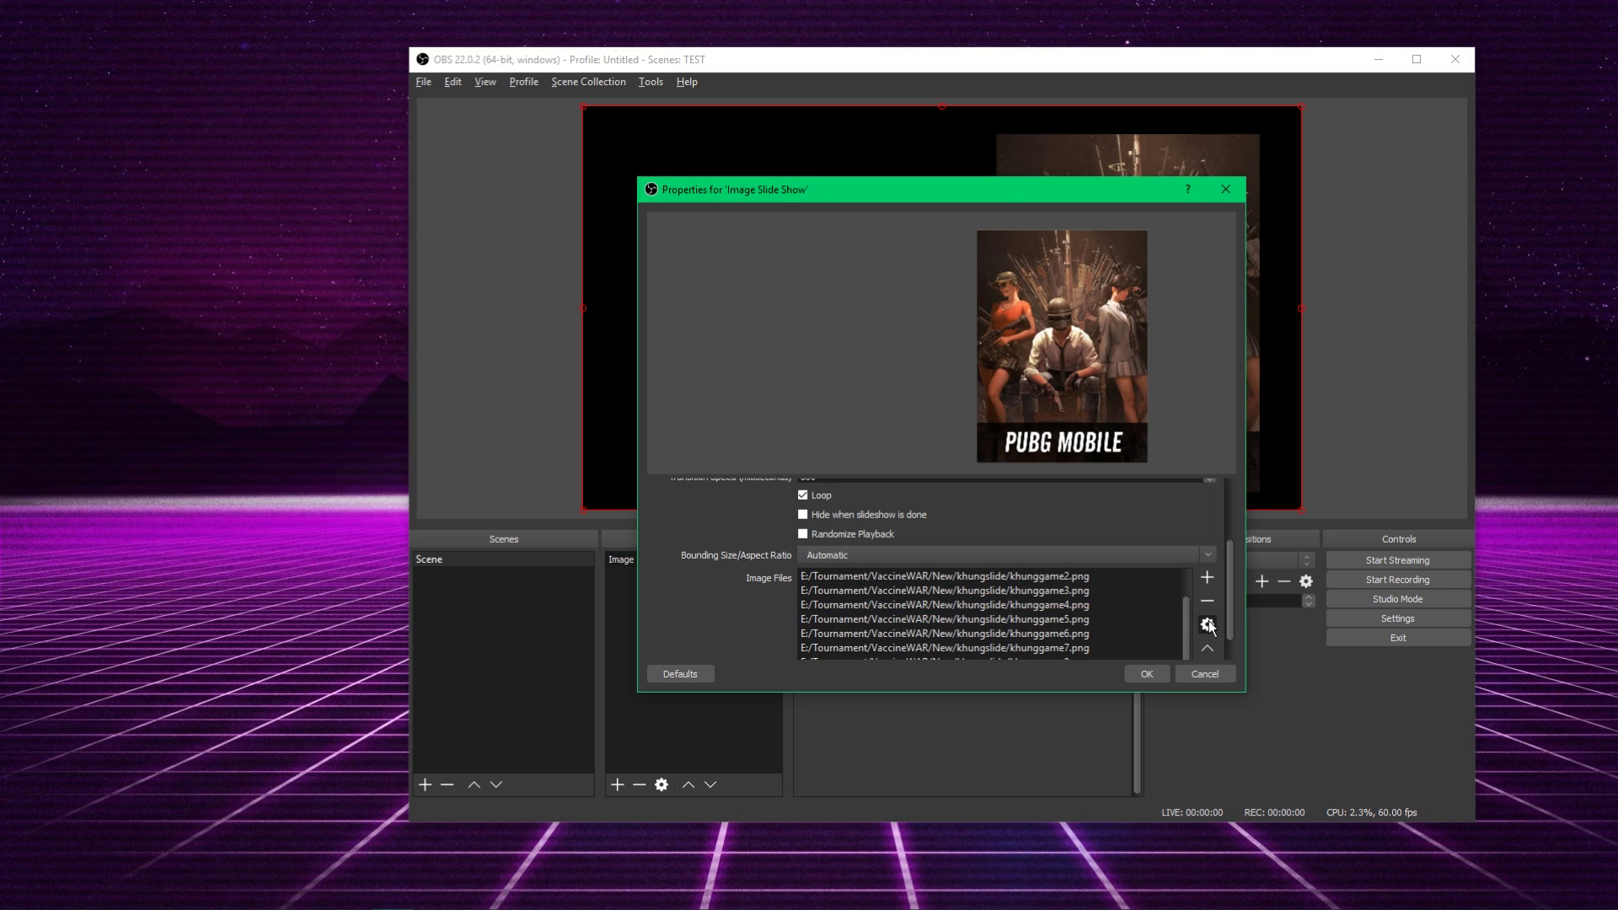
scroll(1167, 653, down, 1)
click(1146, 674)
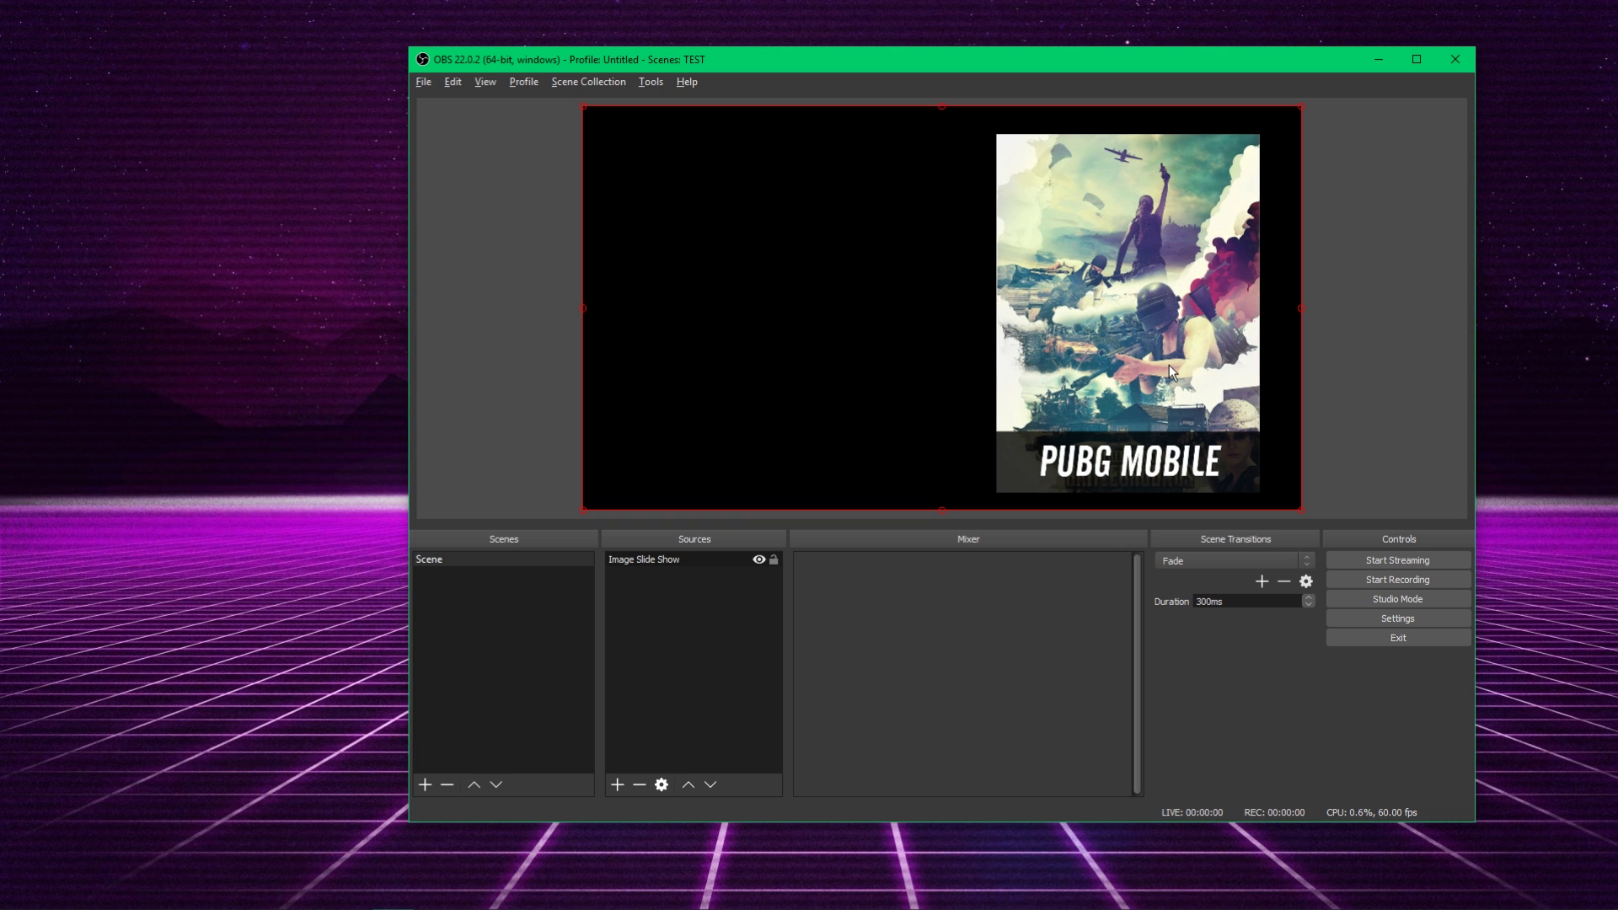
- Reopen the Image Slide Show source's properties, try the Swipe transition, and apply Slide as the transition instead
double_click(666, 561)
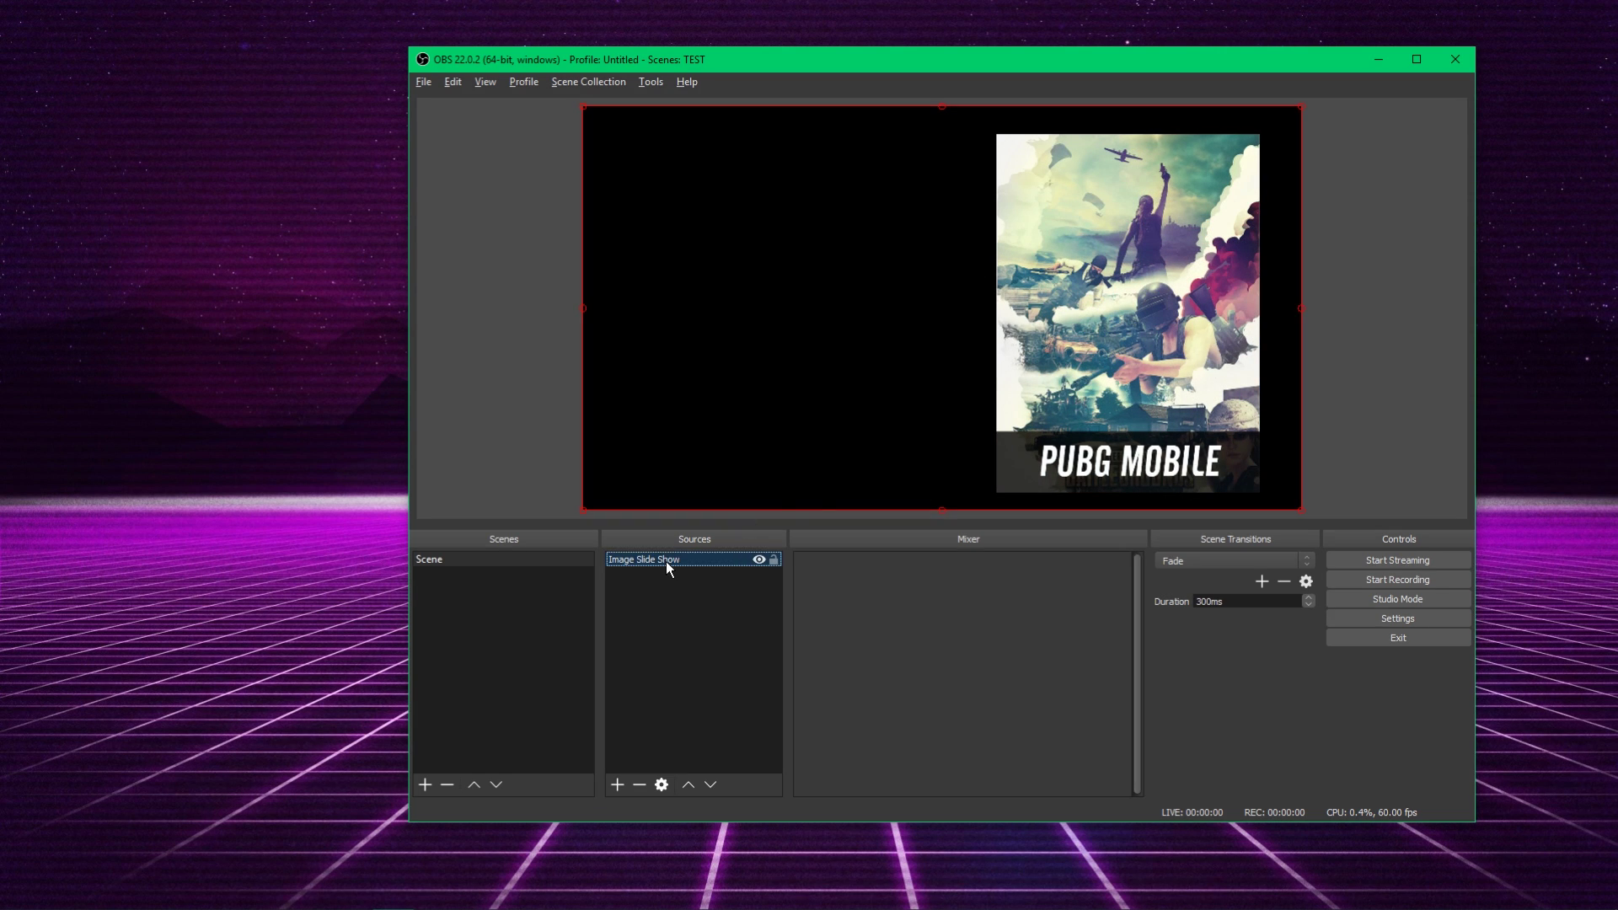
drag(940, 203, 543, 204)
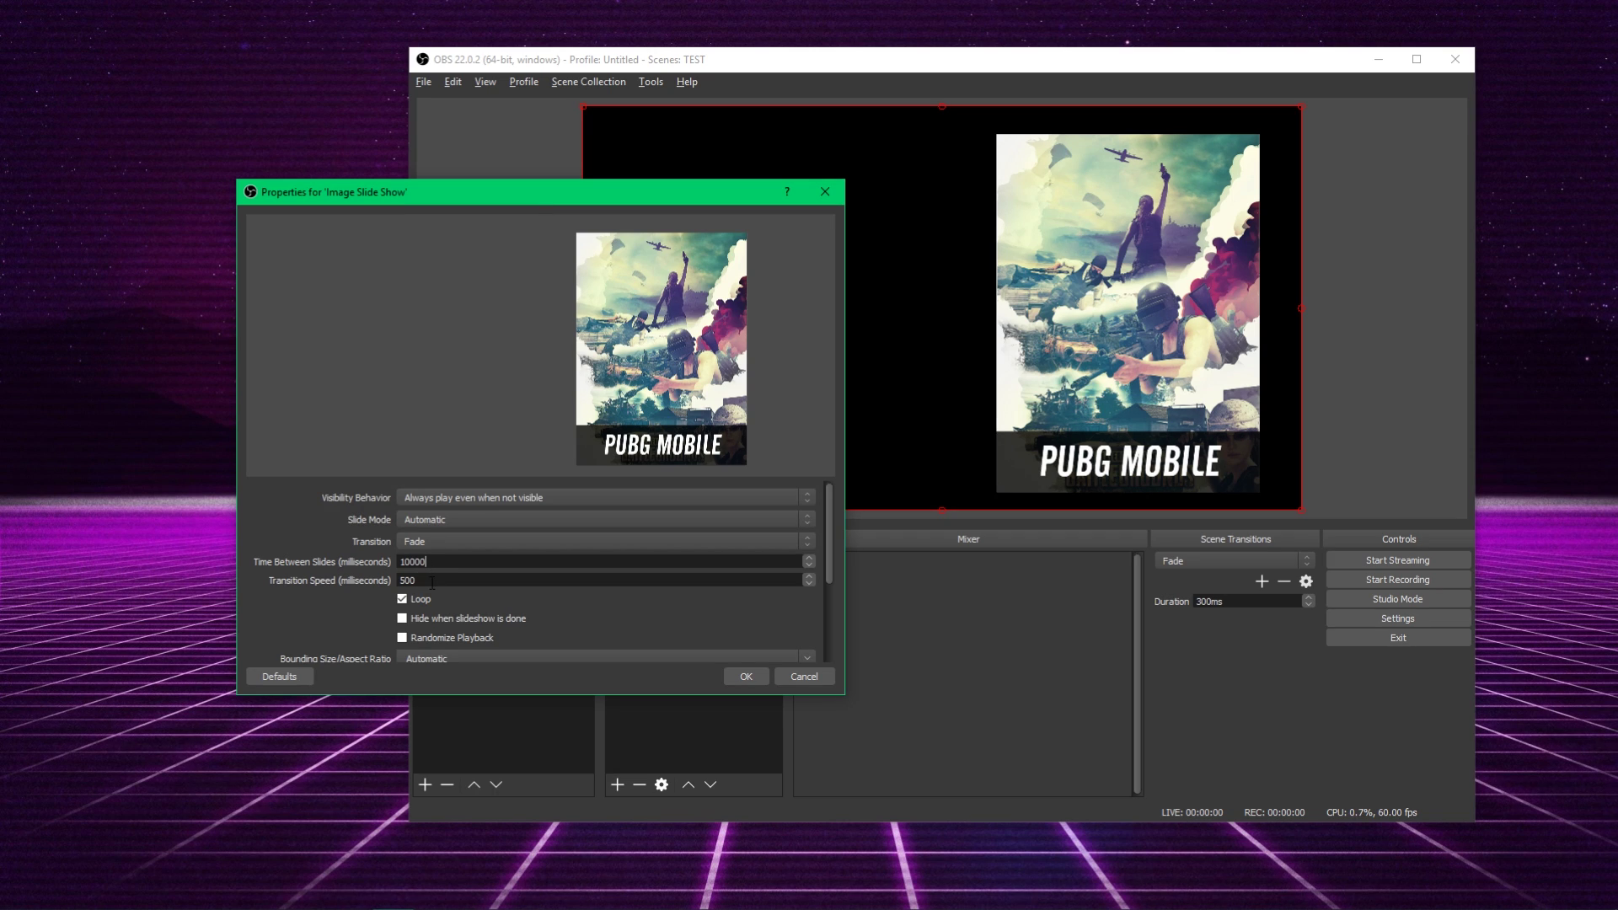
click(461, 543)
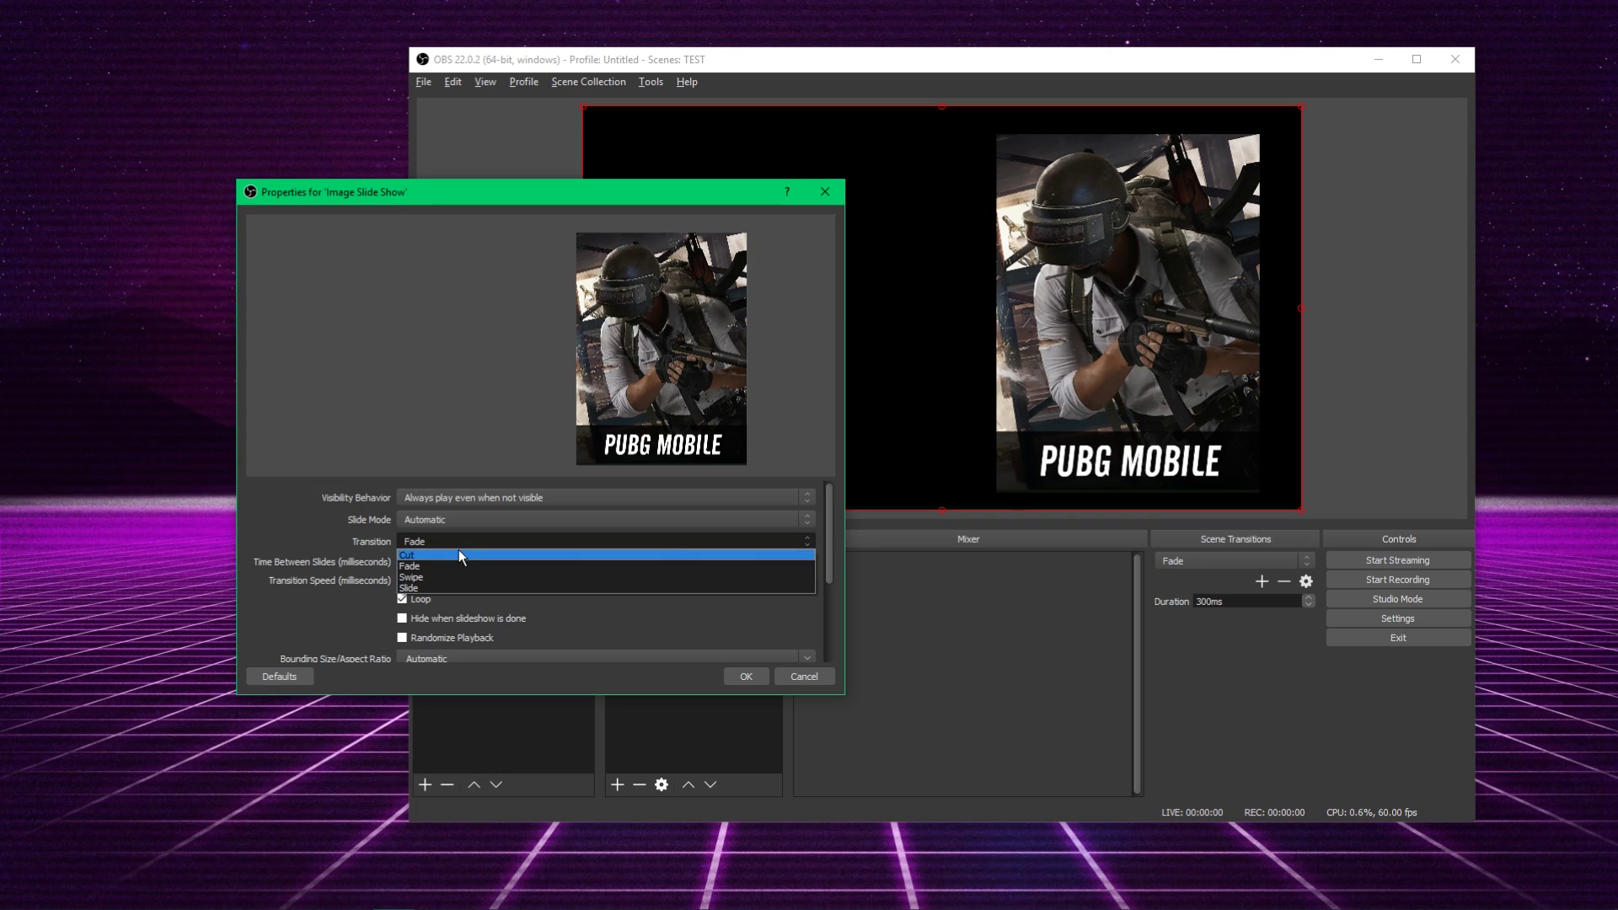
click(455, 576)
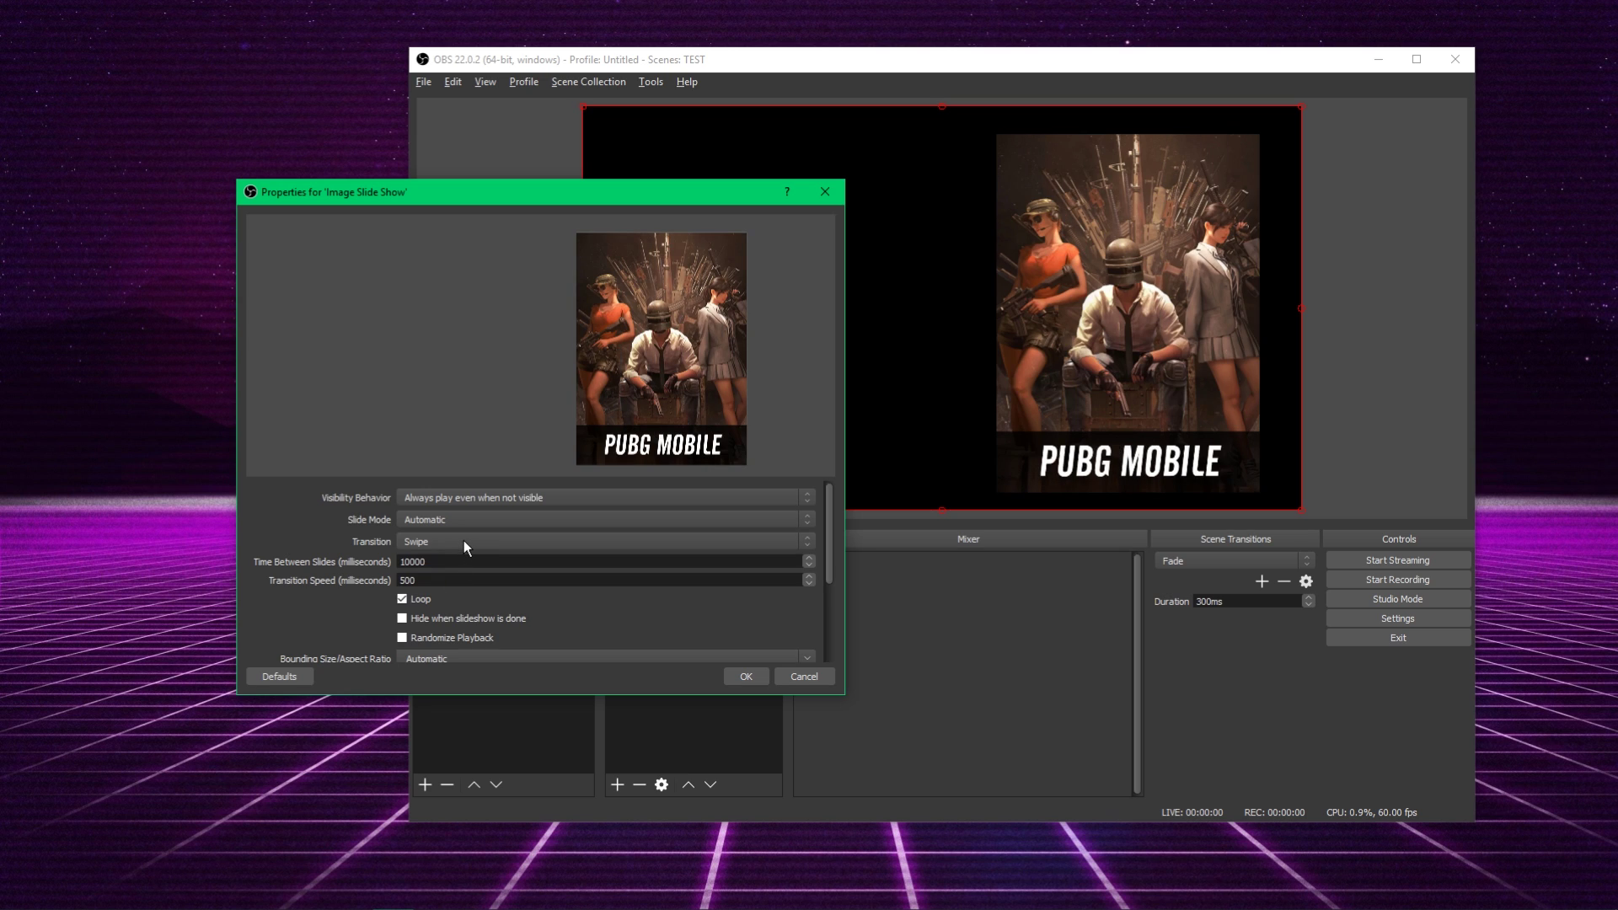
click(464, 541)
click(454, 586)
click(745, 676)
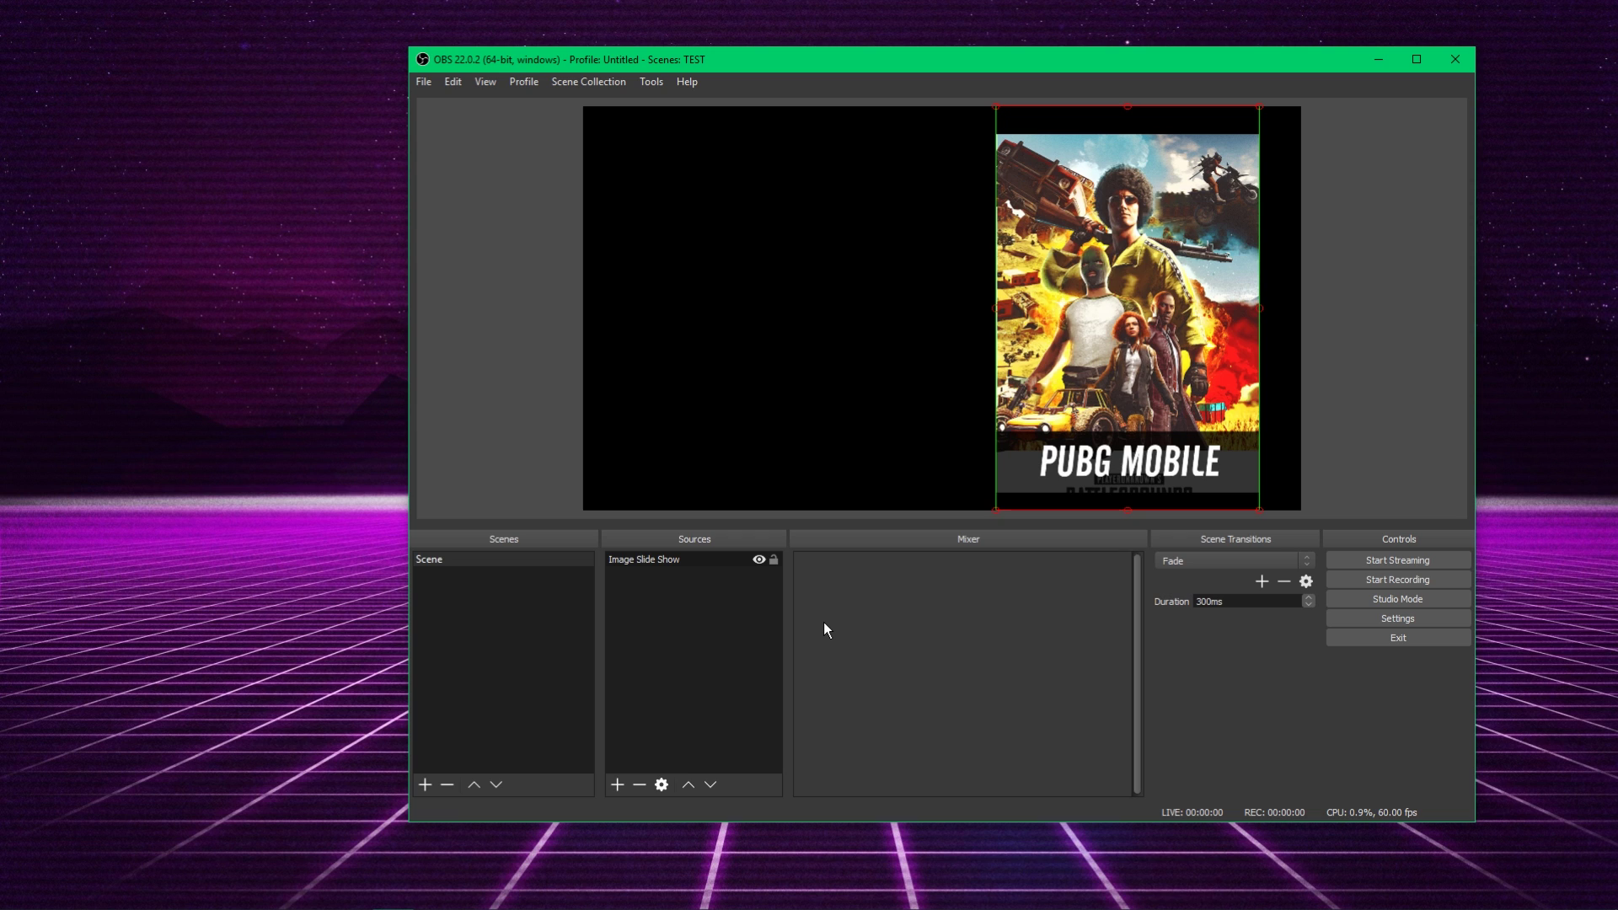